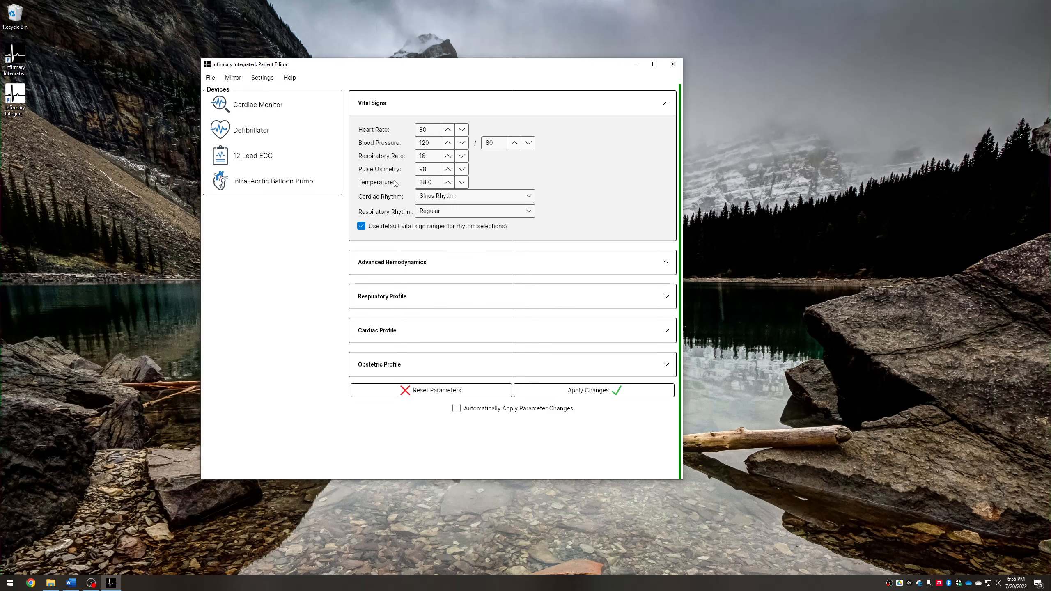
Browse the available cardiac rhythm and respiratory rhythm options without changing them
{"action": "left_click", "coordinate": [528, 196]}
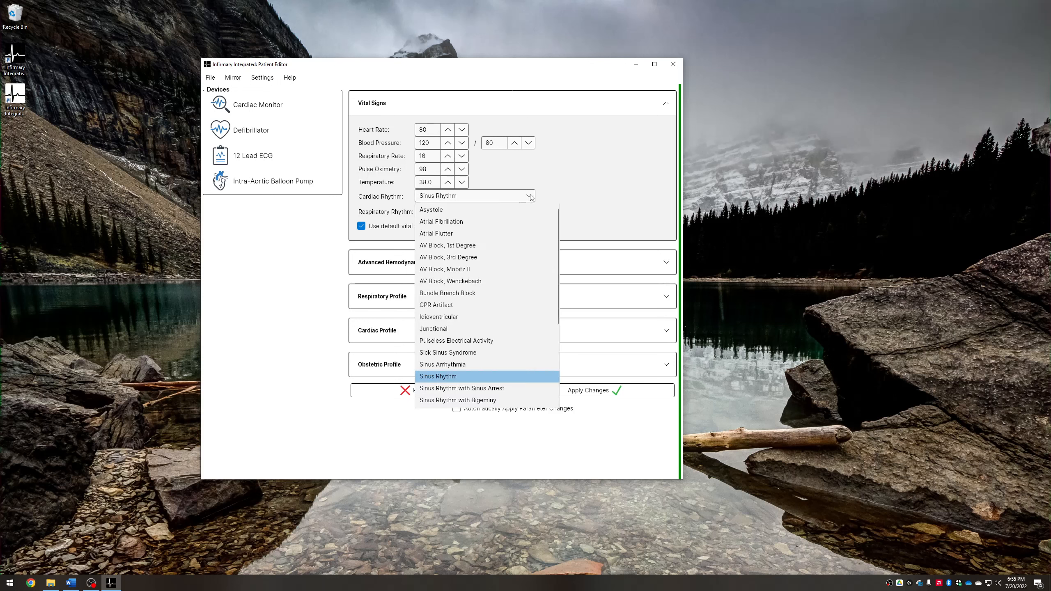
{"action": "scroll", "coordinate": [539, 238], "scroll_direction": "down", "scroll_amount": 4}
{"action": "scroll", "coordinate": [538, 244], "scroll_direction": "down", "scroll_amount": 2}
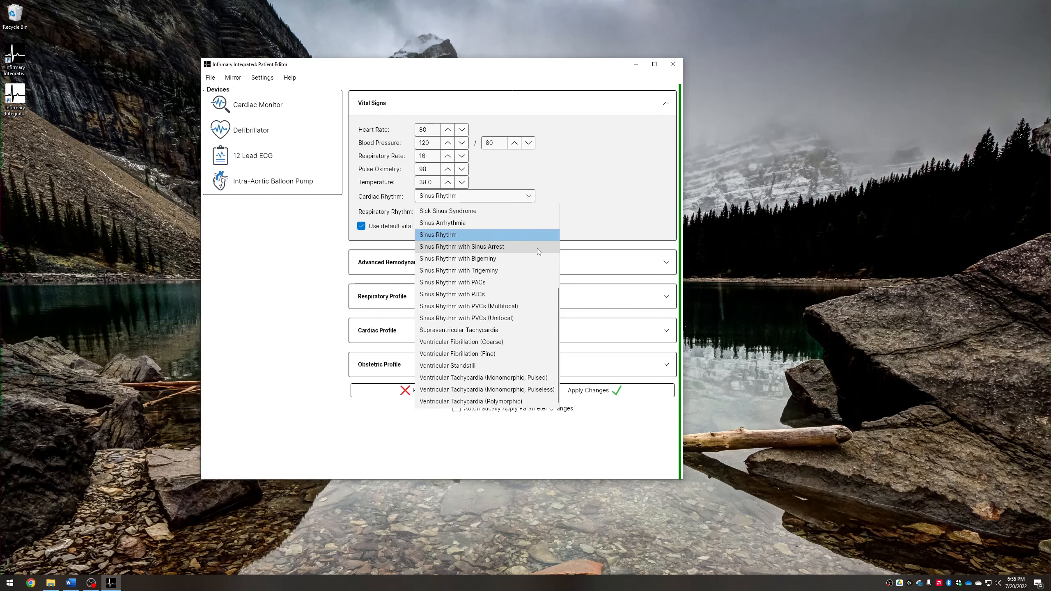
{"action": "scroll", "coordinate": [538, 248], "scroll_direction": "up", "scroll_amount": 4}
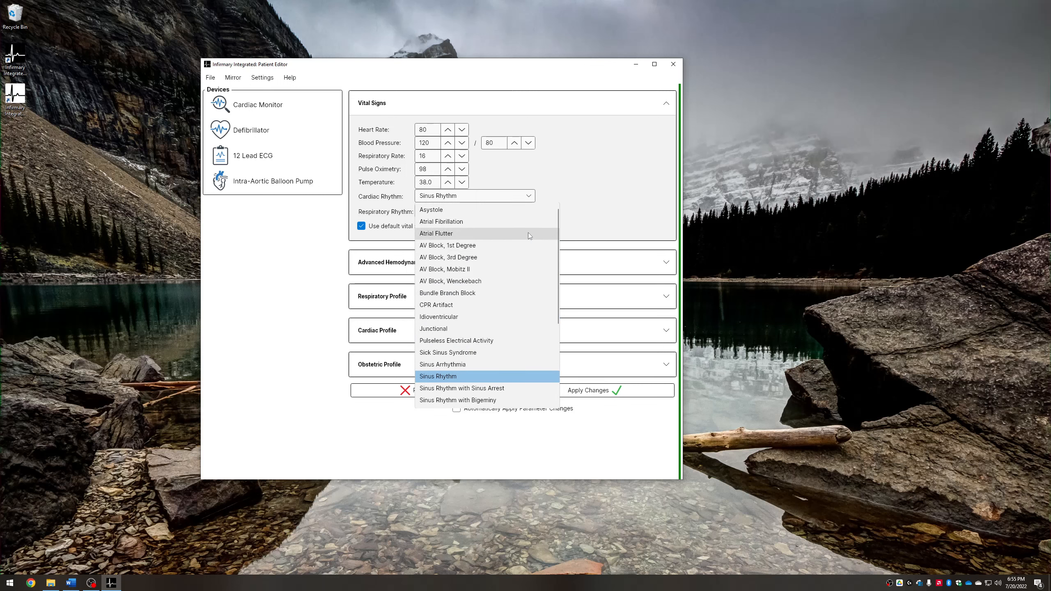
{"action": "scroll", "coordinate": [528, 232], "scroll_direction": "down", "scroll_amount": 4}
{"action": "scroll", "coordinate": [528, 238], "scroll_direction": "up", "scroll_amount": 4}
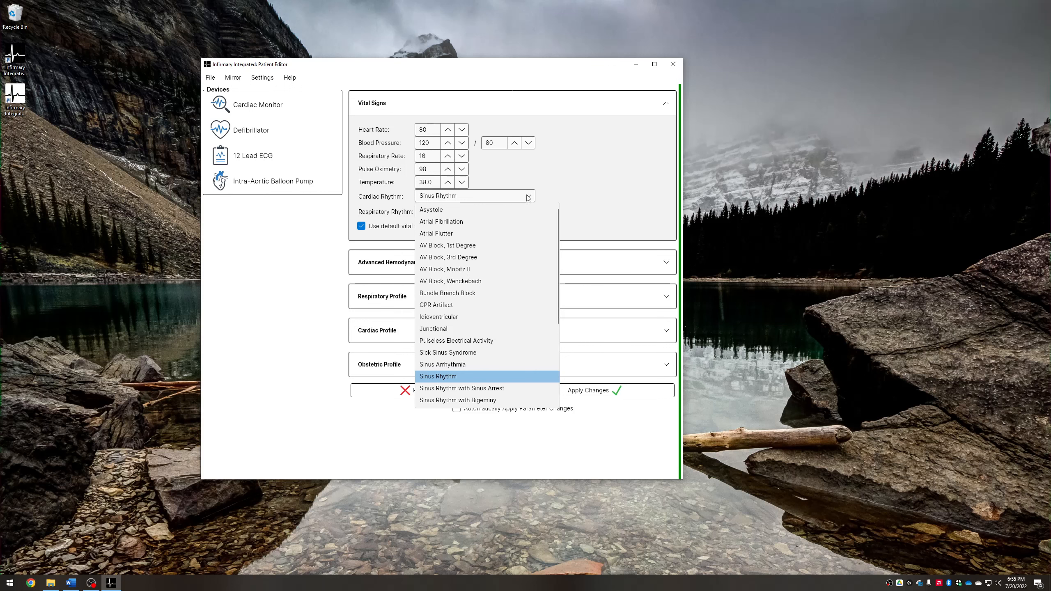
{"action": "left_click", "coordinate": [528, 198]}
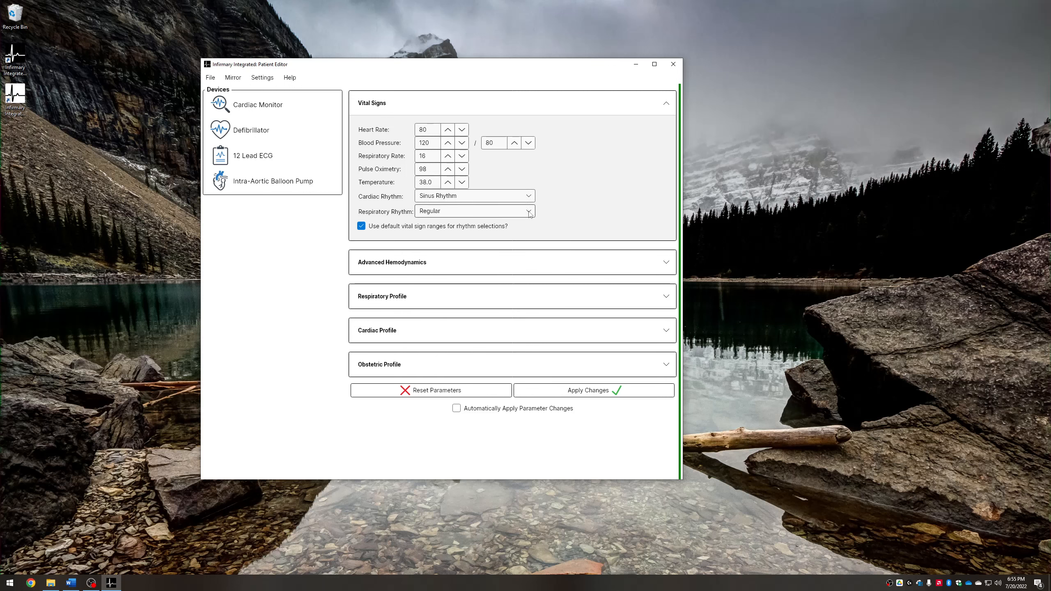
{"action": "left_click", "coordinate": [529, 215]}
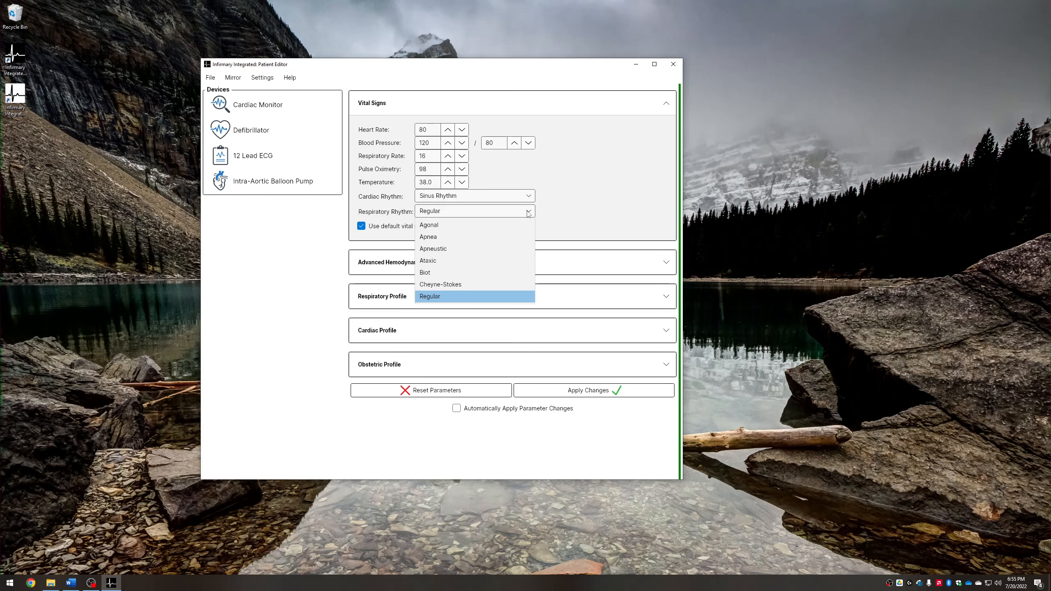
{"action": "left_click", "coordinate": [528, 213]}
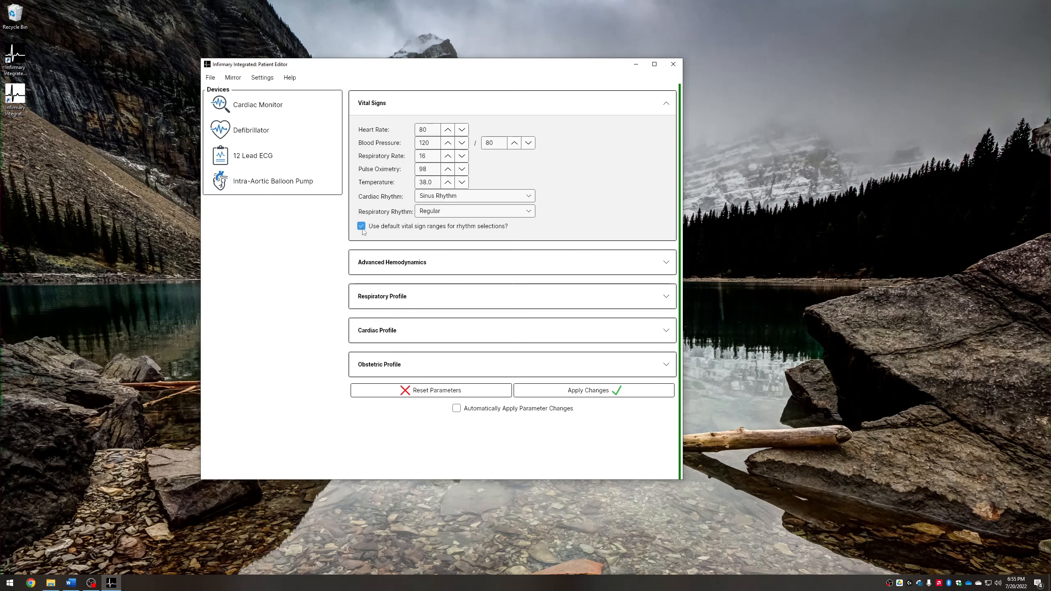
Set the cardiac rhythm to Asystole
{"action": "left_click", "coordinate": [483, 200]}
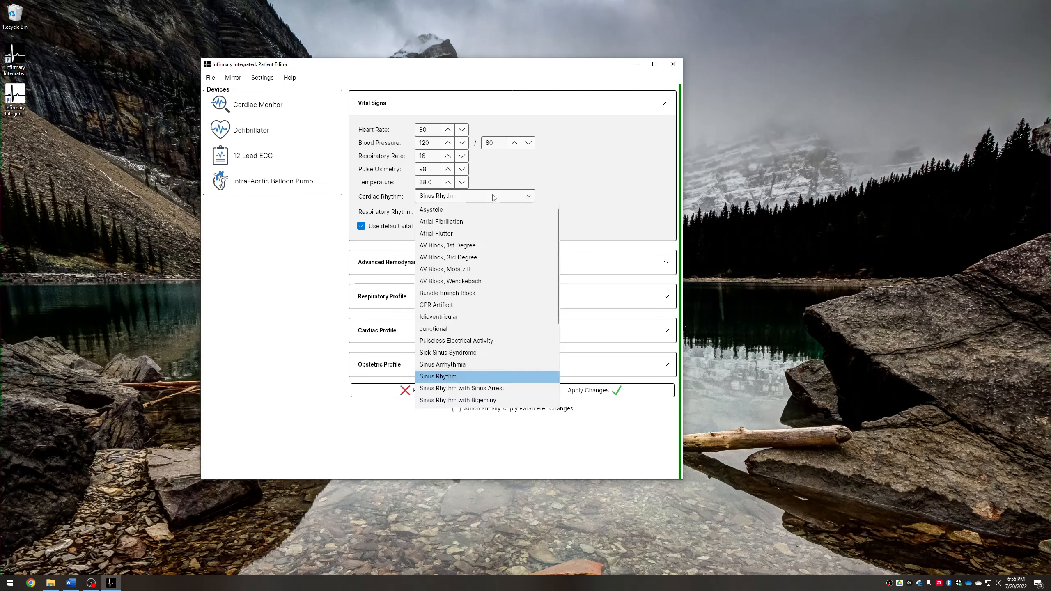
{"action": "left_click", "coordinate": [449, 213]}
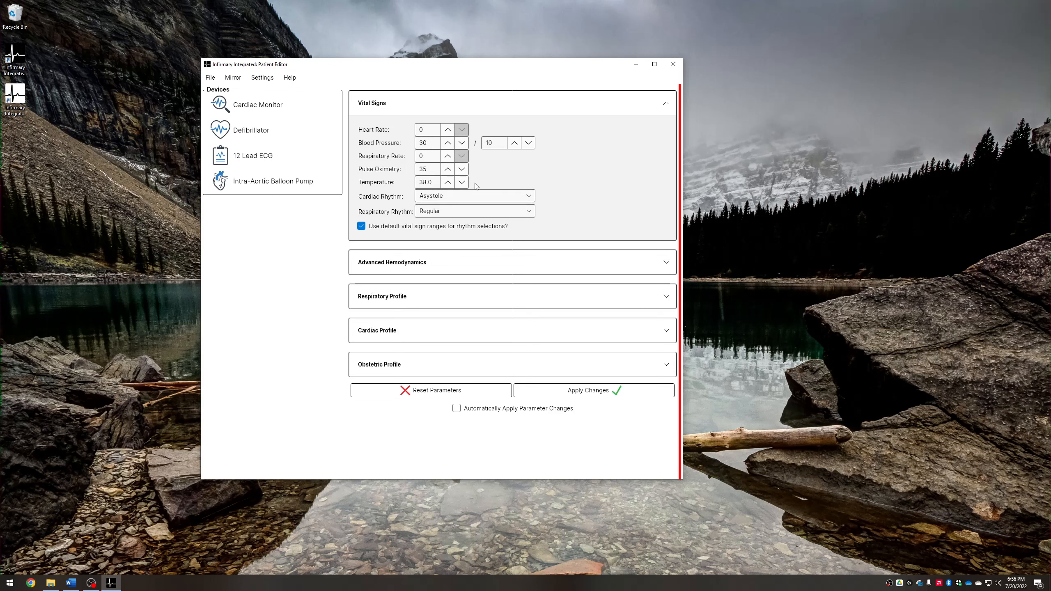
Set the cardiac rhythm back to Sinus Rhythm
{"action": "left_click", "coordinate": [511, 198]}
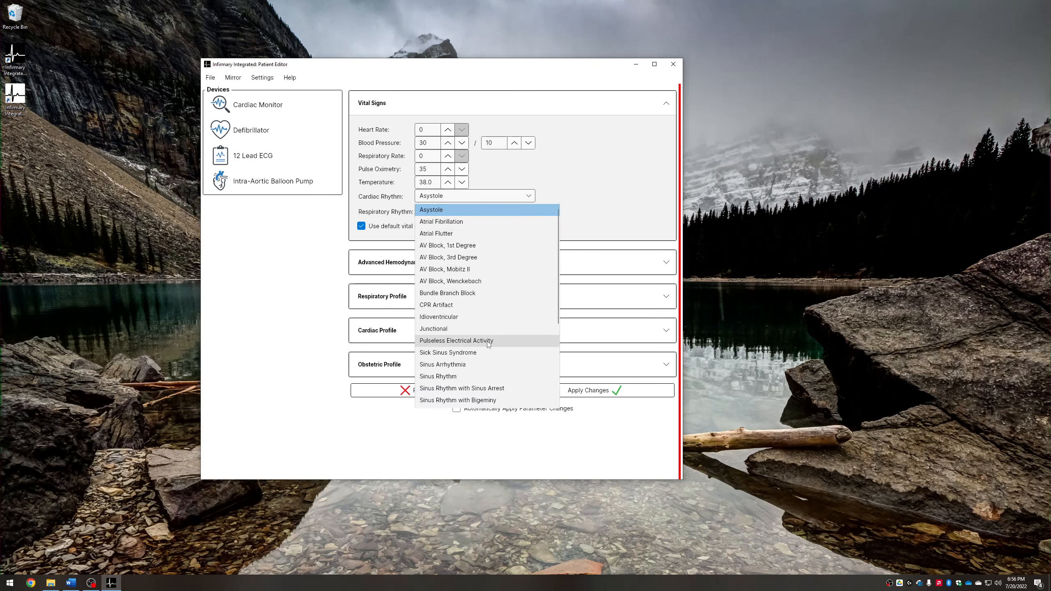
{"action": "left_click", "coordinate": [474, 378]}
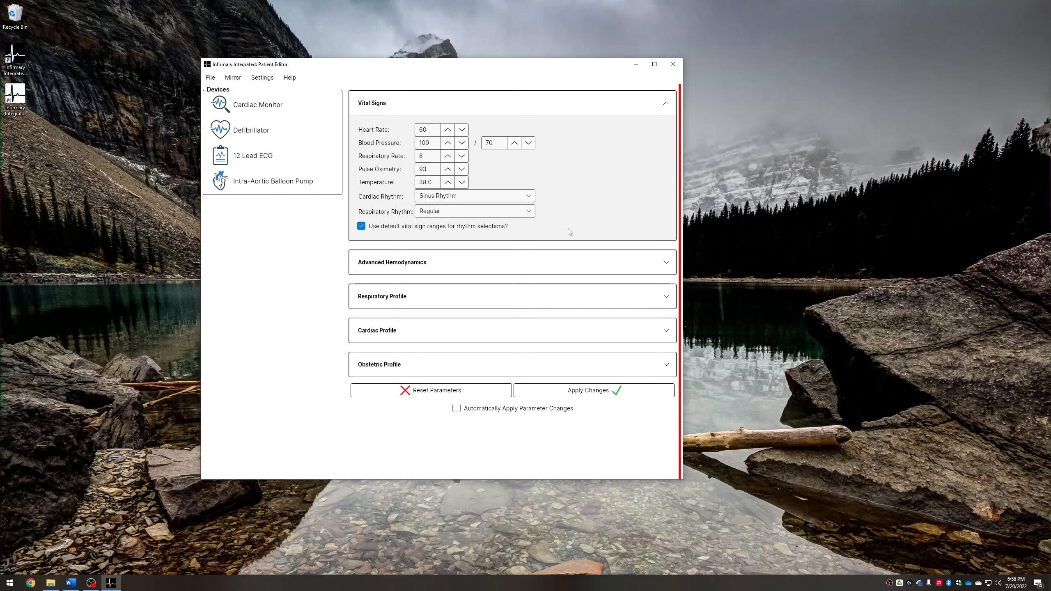
Expand the Advanced Hemodynamics section
{"action": "left_click", "coordinate": [648, 263]}
{"action": "scroll", "coordinate": [616, 246], "scroll_direction": "down", "scroll_amount": 3}
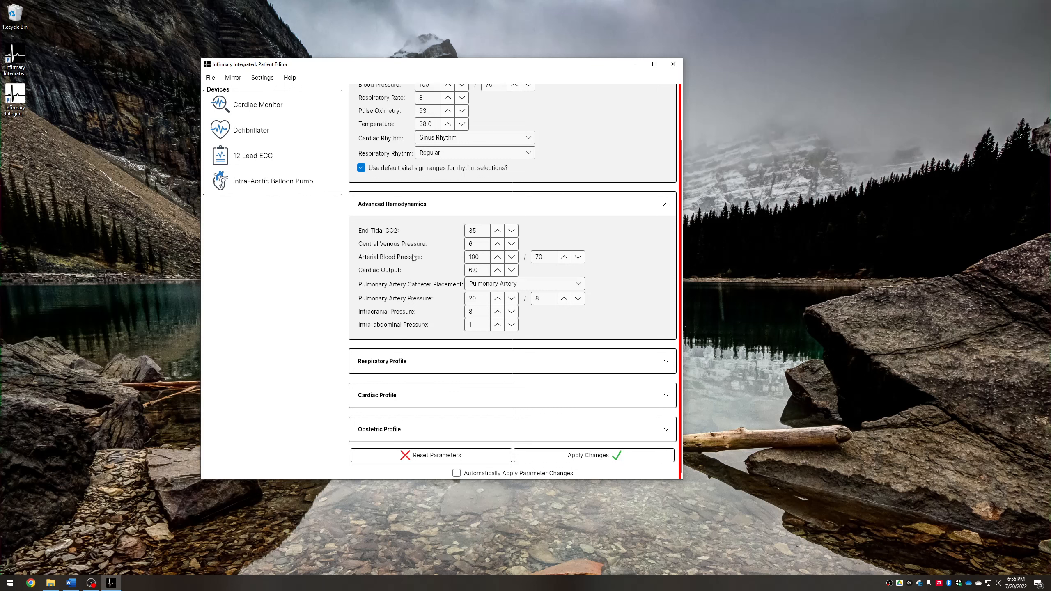
{"action": "scroll", "coordinate": [403, 259], "scroll_direction": "up", "scroll_amount": 1}
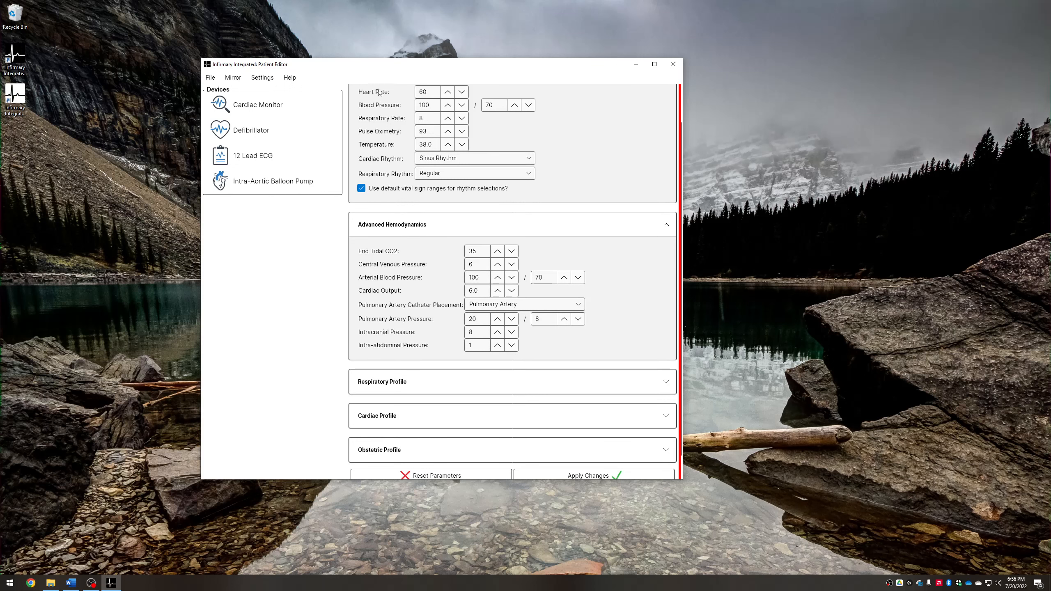
{"action": "scroll", "coordinate": [460, 288], "scroll_direction": "down", "scroll_amount": 1}
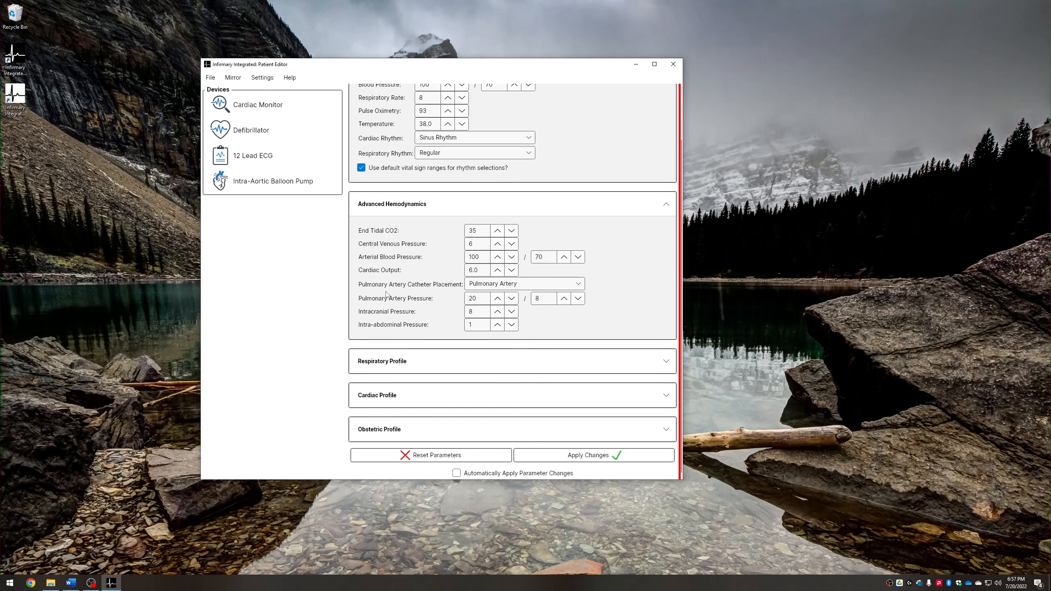
Review the pulmonary artery catheter placement options without changing them
{"action": "left_click", "coordinate": [499, 286]}
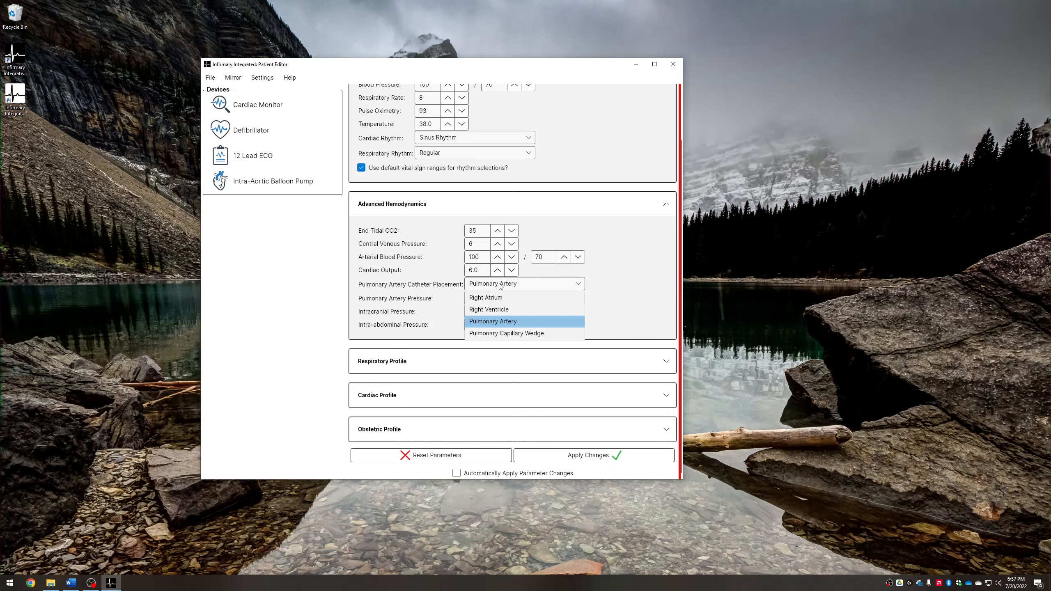
{"action": "left_click", "coordinate": [500, 286]}
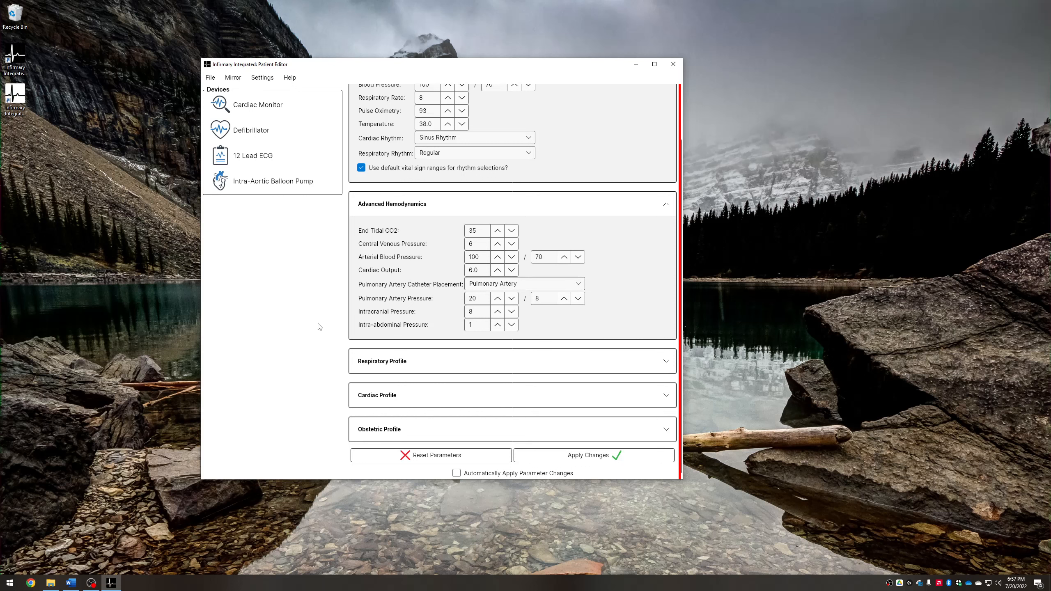
Expand the Respiratory Profile section
{"action": "left_click", "coordinate": [514, 363]}
{"action": "scroll", "coordinate": [538, 356], "scroll_direction": "down", "scroll_amount": 1}
{"action": "scroll", "coordinate": [556, 354], "scroll_direction": "down", "scroll_amount": 1}
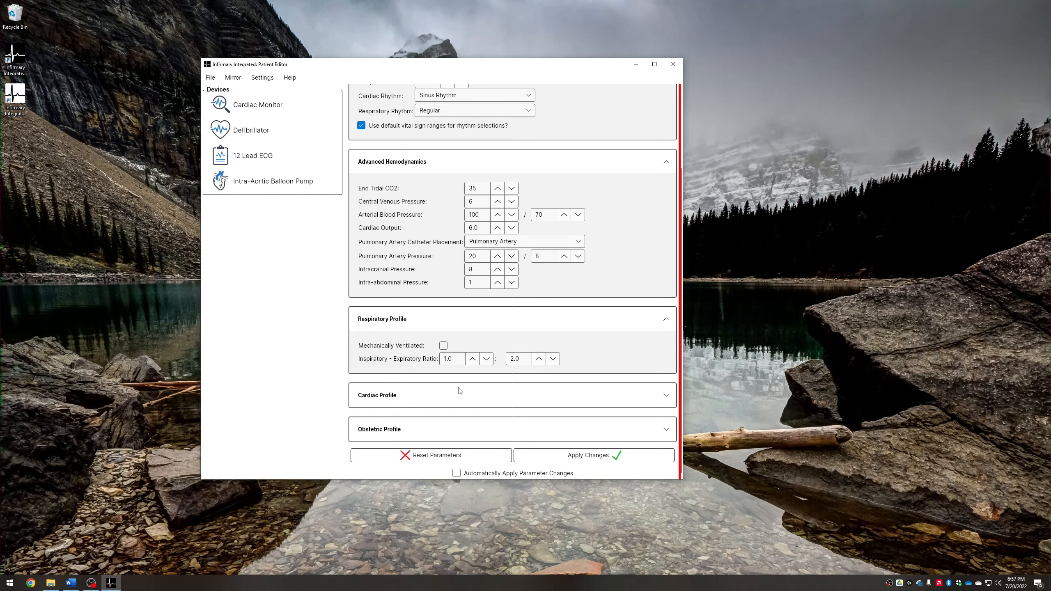
Expand the Cardiac Profile section
{"action": "left_click", "coordinate": [497, 395]}
{"action": "scroll", "coordinate": [565, 328], "scroll_direction": "down", "scroll_amount": 9}
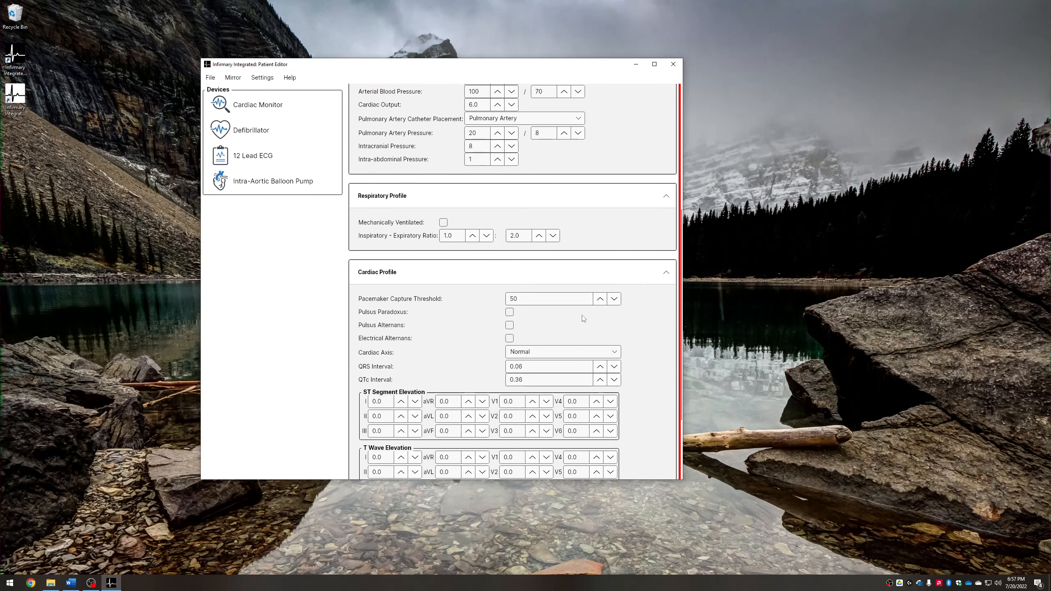
{"action": "scroll", "coordinate": [628, 301], "scroll_direction": "down", "scroll_amount": 1}
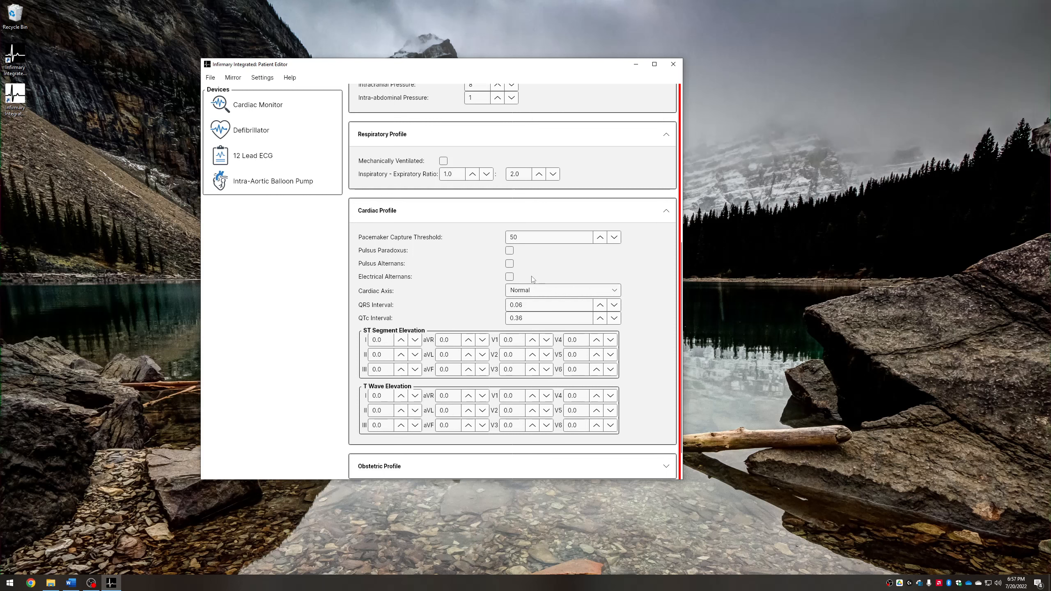
Review the cardiac axis options and the remaining Cardiac Profile settings
{"action": "left_click", "coordinate": [554, 292]}
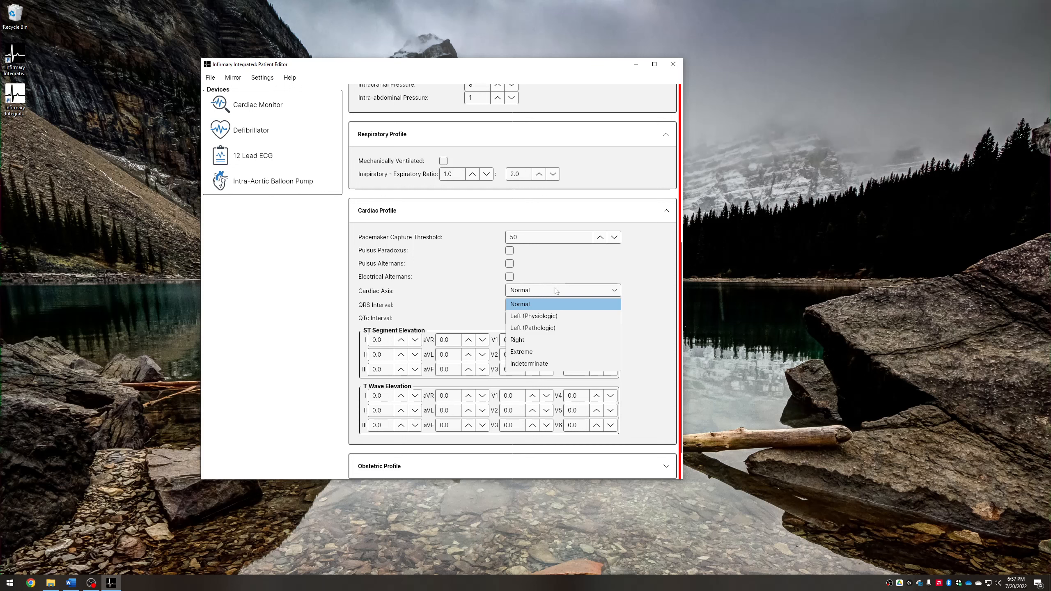
{"action": "left_click", "coordinate": [555, 291]}
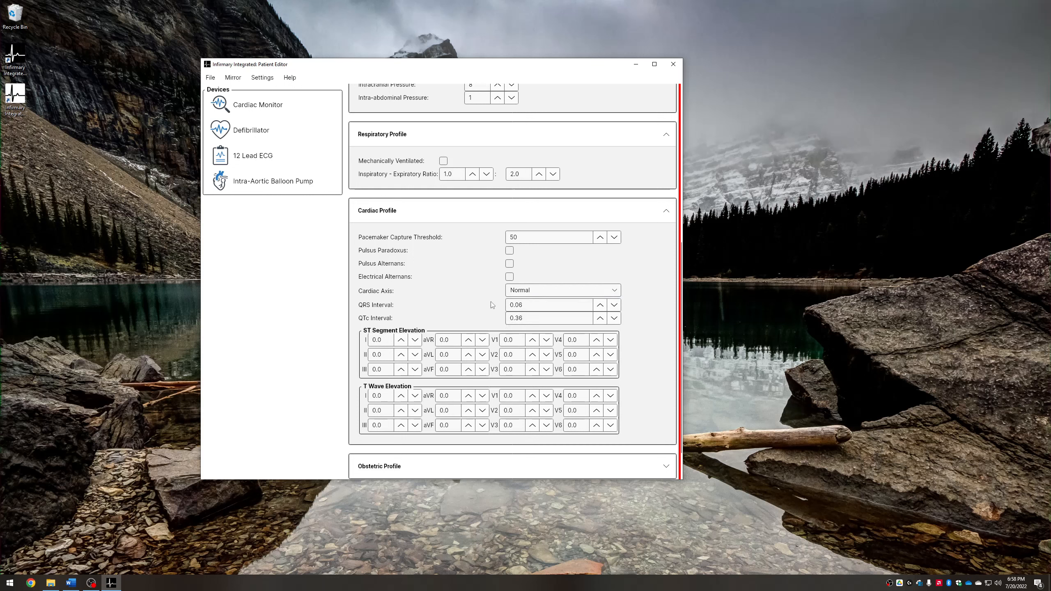
{"action": "left_click", "coordinate": [522, 320]}
{"action": "scroll", "coordinate": [646, 373], "scroll_direction": "down", "scroll_amount": 2}
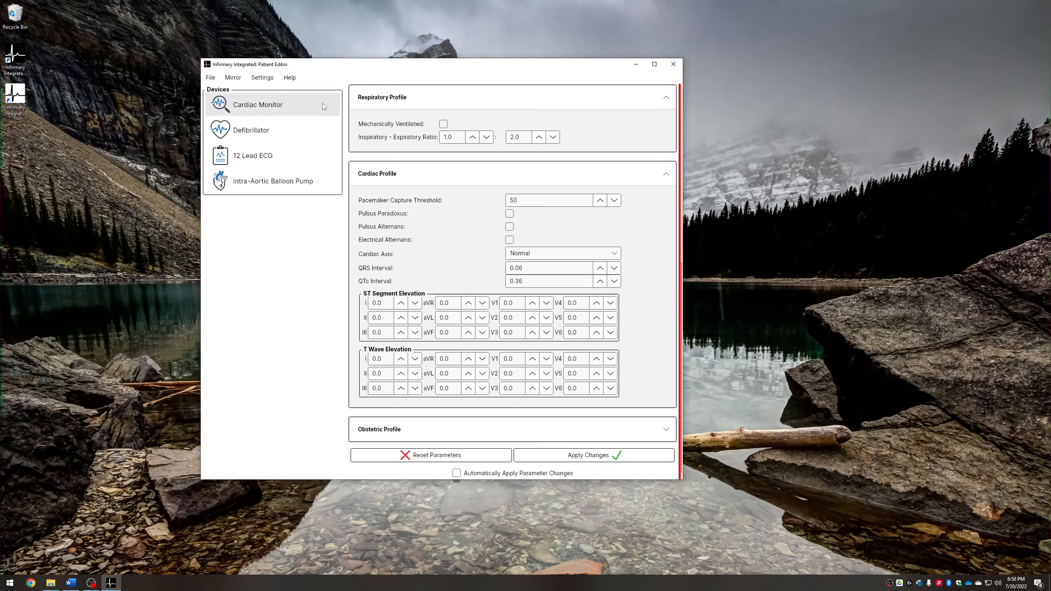
Open the About Infirmary Integrated dialog, move it aside, and close it
{"action": "left_click", "coordinate": [290, 77]}
{"action": "left_click", "coordinate": [299, 104]}
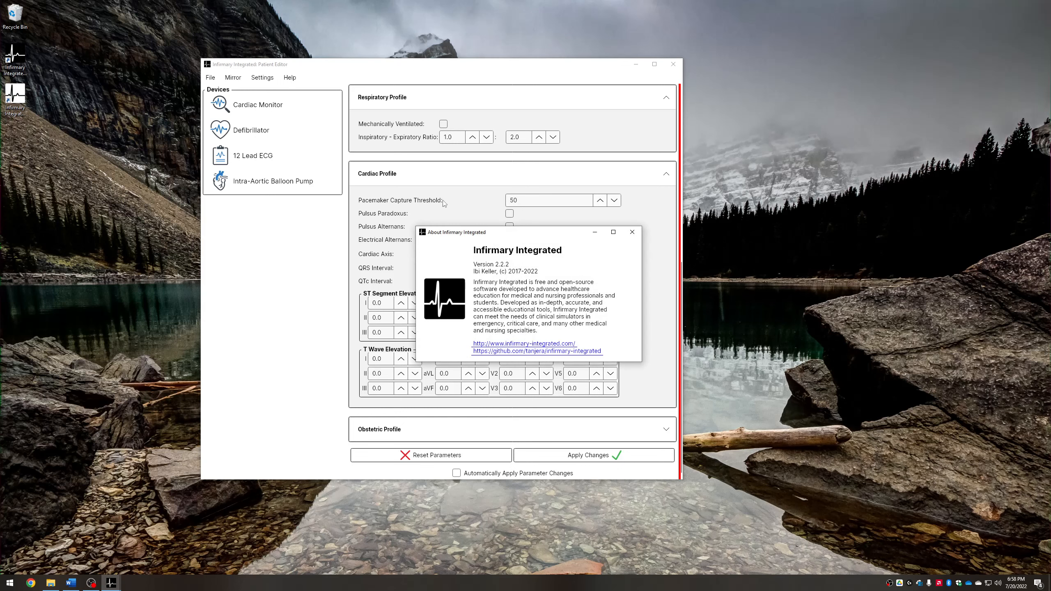
{"action": "left_click_drag", "start_coordinate": [520, 237], "coordinate": [389, 217]}
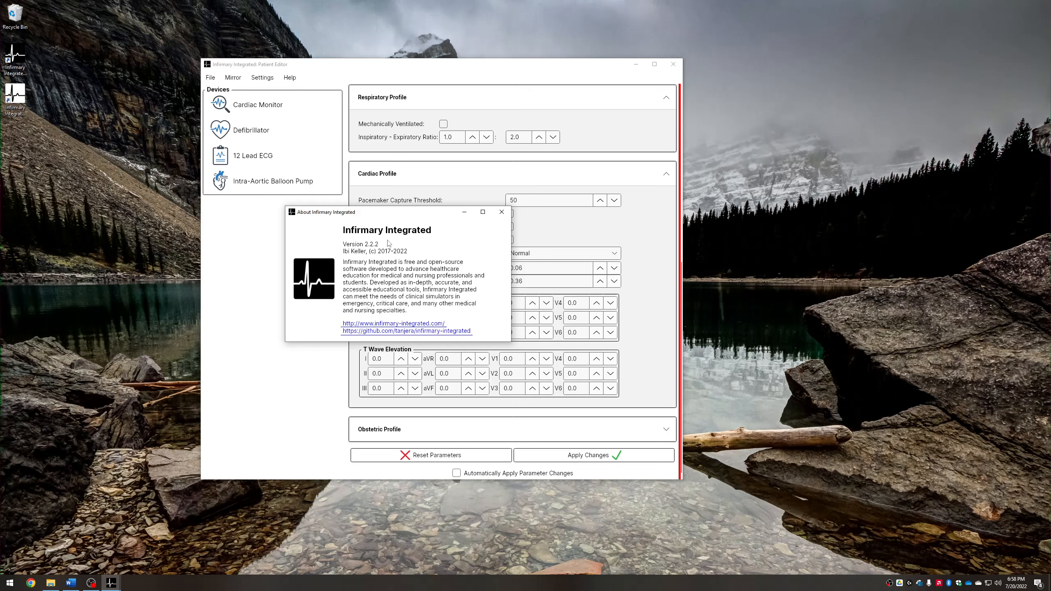
{"action": "left_click", "coordinate": [502, 213]}
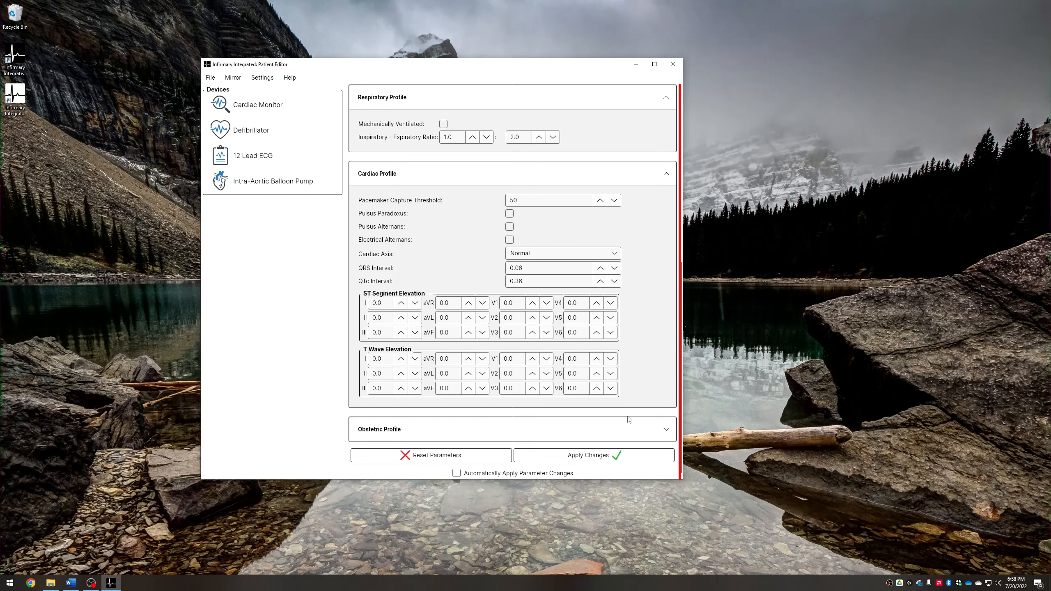
Reposition the Patient Editor window to the upper-left corner of the desktop
{"action": "scroll", "coordinate": [651, 389], "scroll_direction": "up", "scroll_amount": 10}
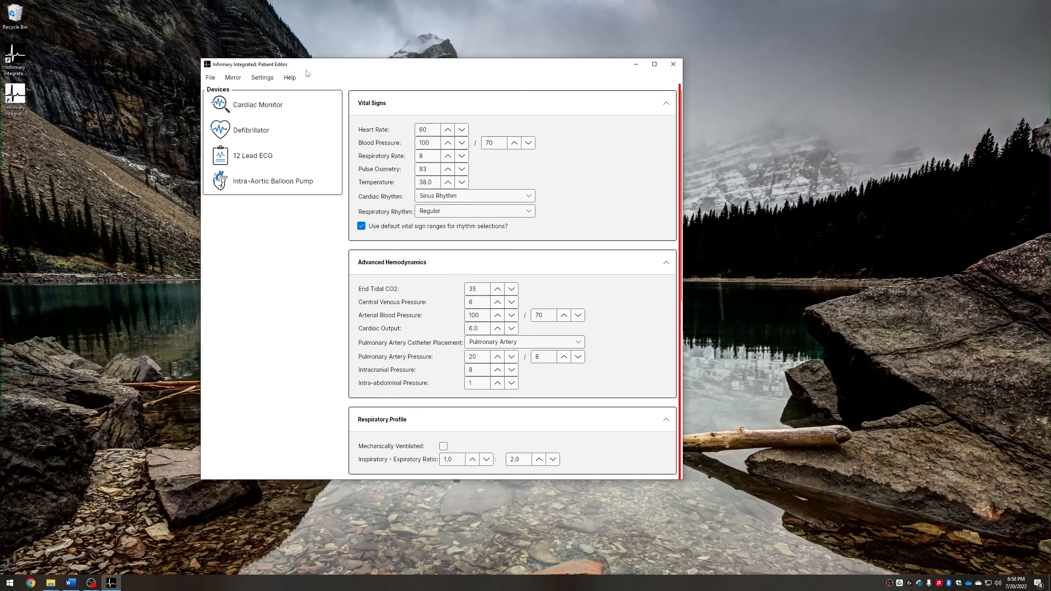
{"action": "left_click_drag", "start_coordinate": [308, 66], "coordinate": [230, 62]}
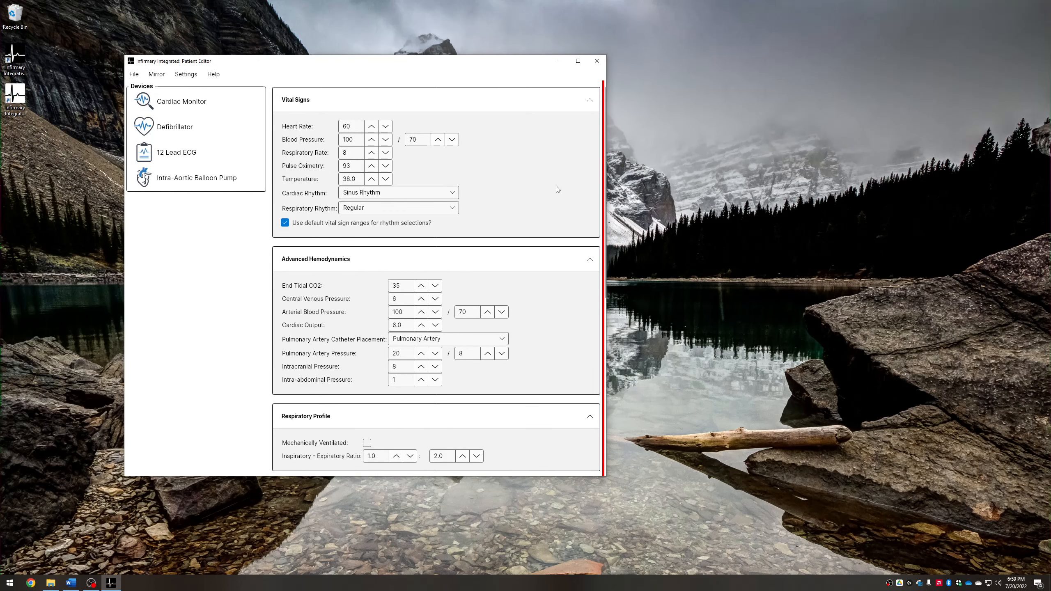
{"action": "scroll", "coordinate": [557, 190], "scroll_direction": "down", "scroll_amount": 10}
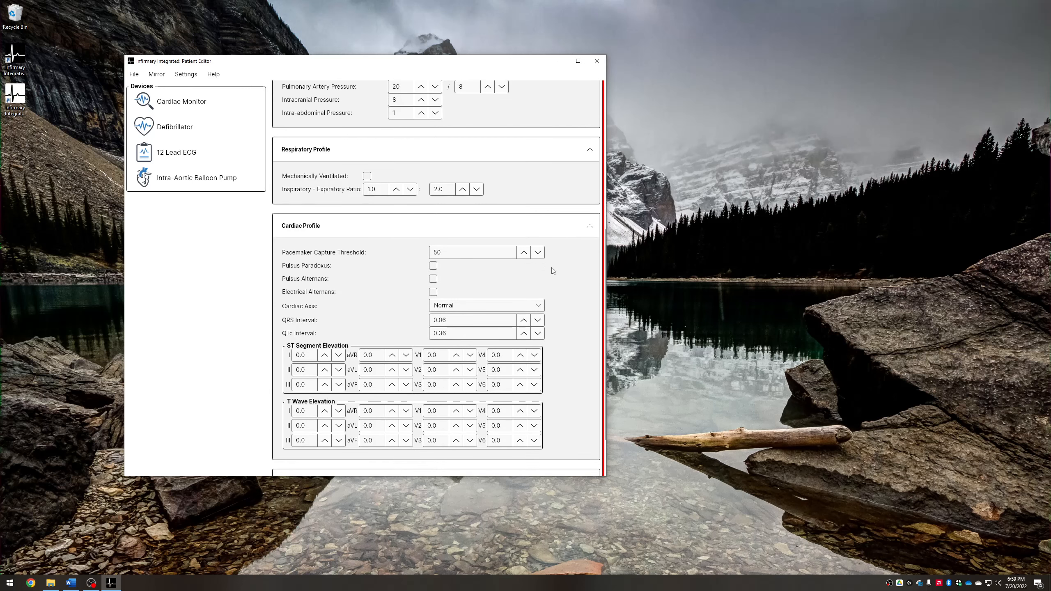
{"action": "scroll", "coordinate": [558, 337], "scroll_direction": "up", "scroll_amount": 10}
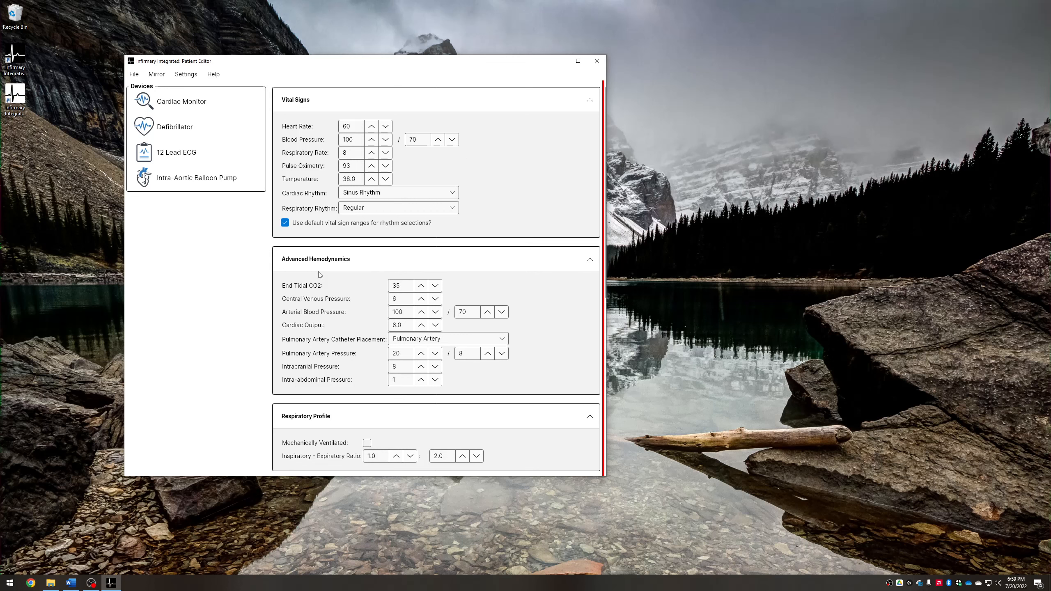
{"action": "left_click_drag", "start_coordinate": [313, 65], "coordinate": [190, 12]}
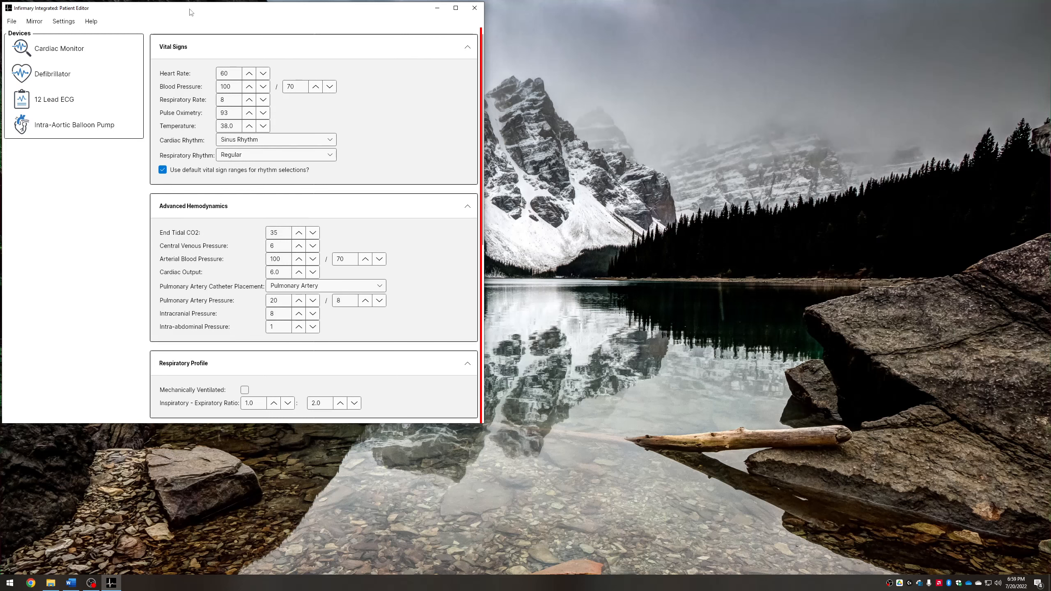
Open the Cardiac Monitor device and place it enlarged beside the Patient Editor
{"action": "left_click", "coordinate": [47, 50]}
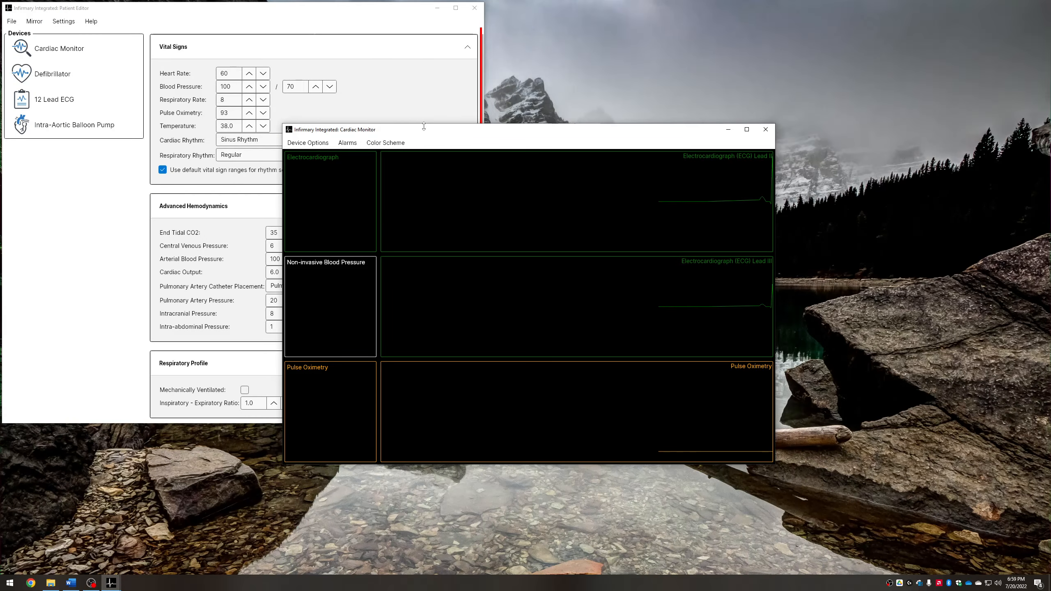
{"action": "left_click_drag", "start_coordinate": [425, 134], "coordinate": [693, 20]}
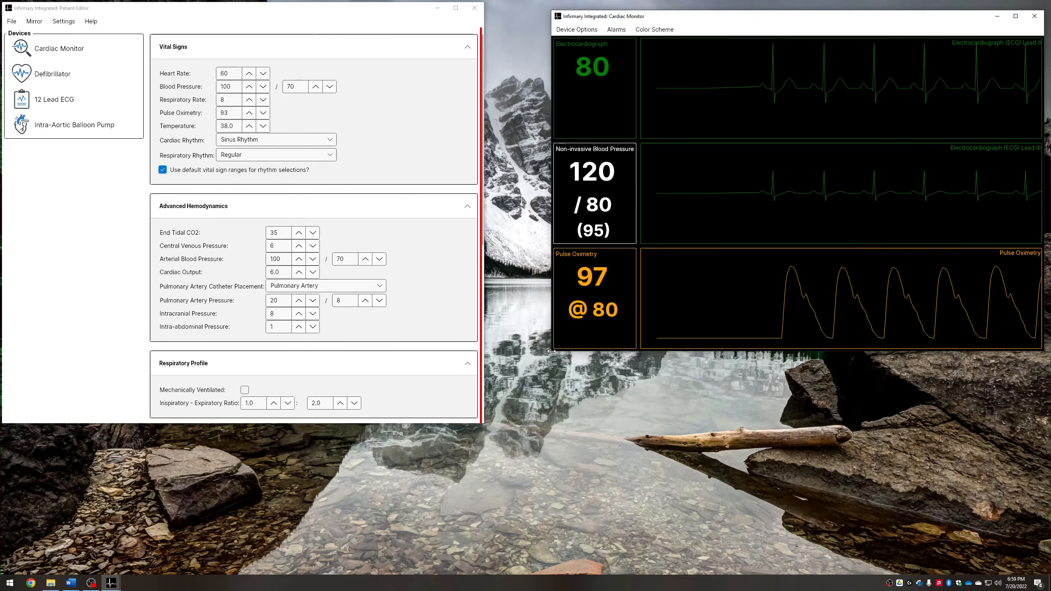
{"action": "left_click_drag", "start_coordinate": [553, 352], "coordinate": [484, 445]}
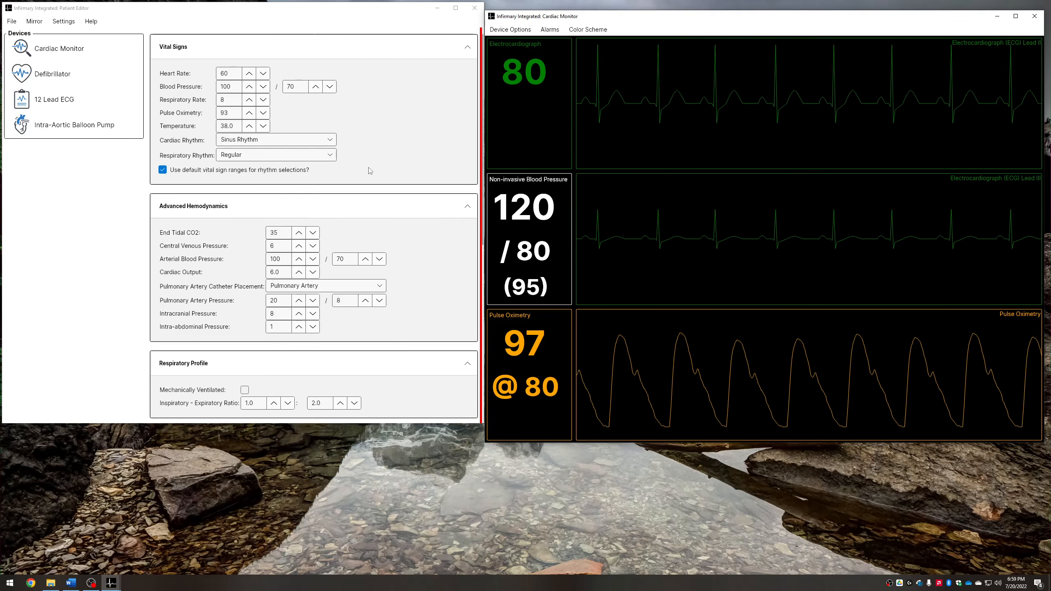
Apply the edited vital signs to the Cardiac Monitor
{"action": "left_click", "coordinate": [403, 66]}
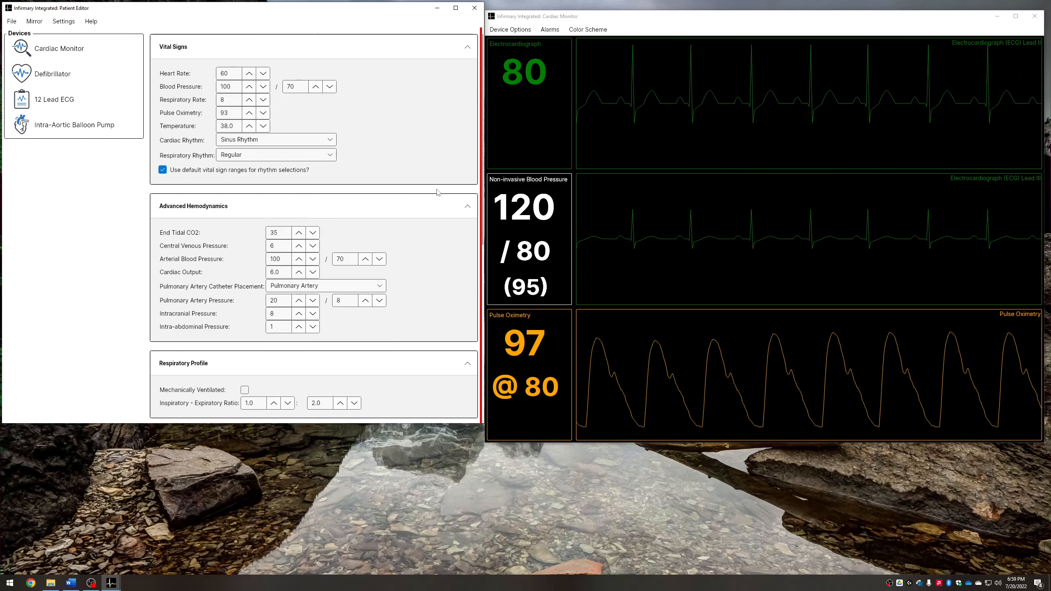
{"action": "scroll", "coordinate": [434, 205], "scroll_direction": "down", "scroll_amount": 8}
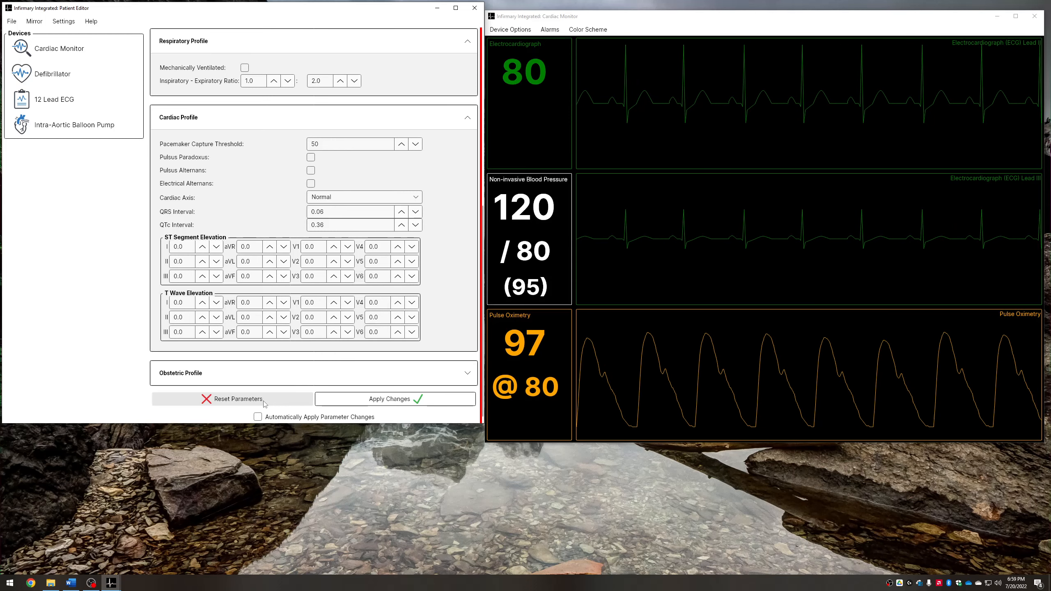
{"action": "left_click", "coordinate": [375, 404]}
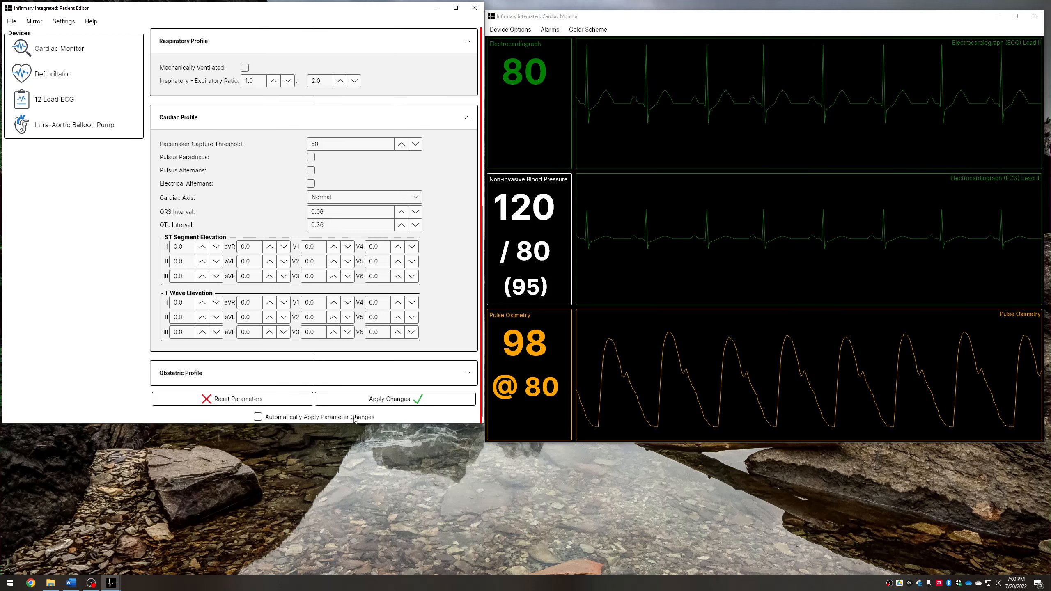
{"action": "scroll", "coordinate": [346, 238], "scroll_direction": "up", "scroll_amount": 5}
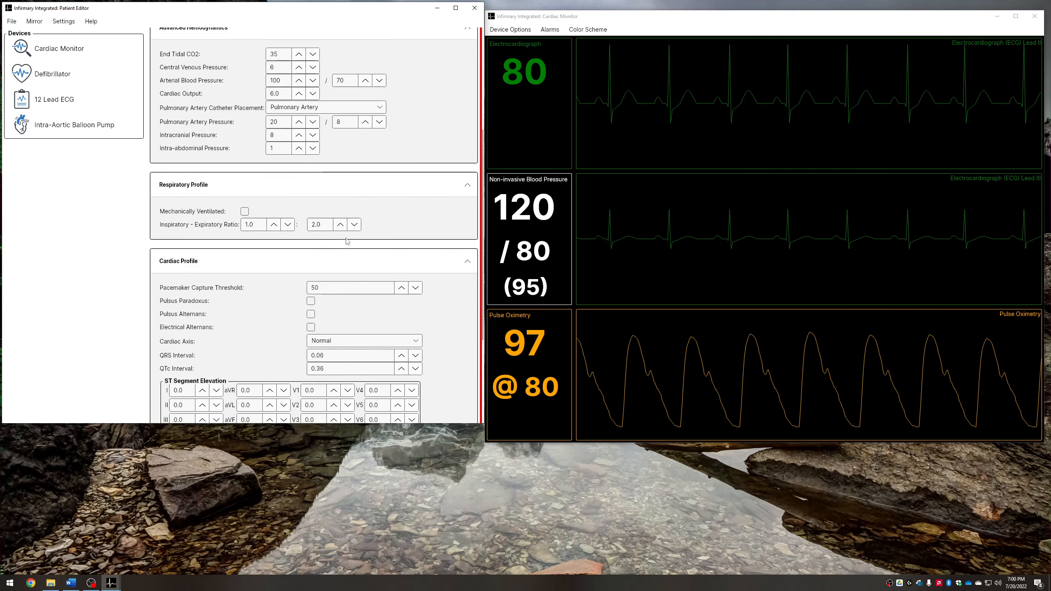
{"action": "scroll", "coordinate": [346, 238], "scroll_direction": "up", "scroll_amount": 3}
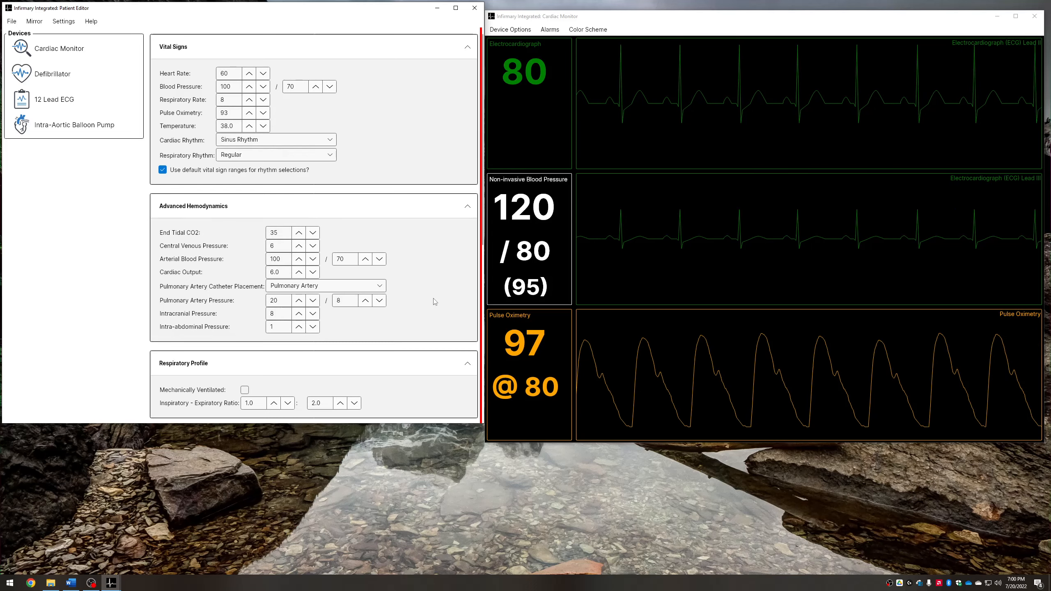
{"action": "scroll", "coordinate": [436, 307], "scroll_direction": "down", "scroll_amount": 3}
{"action": "scroll", "coordinate": [436, 306], "scroll_direction": "down", "scroll_amount": 10}
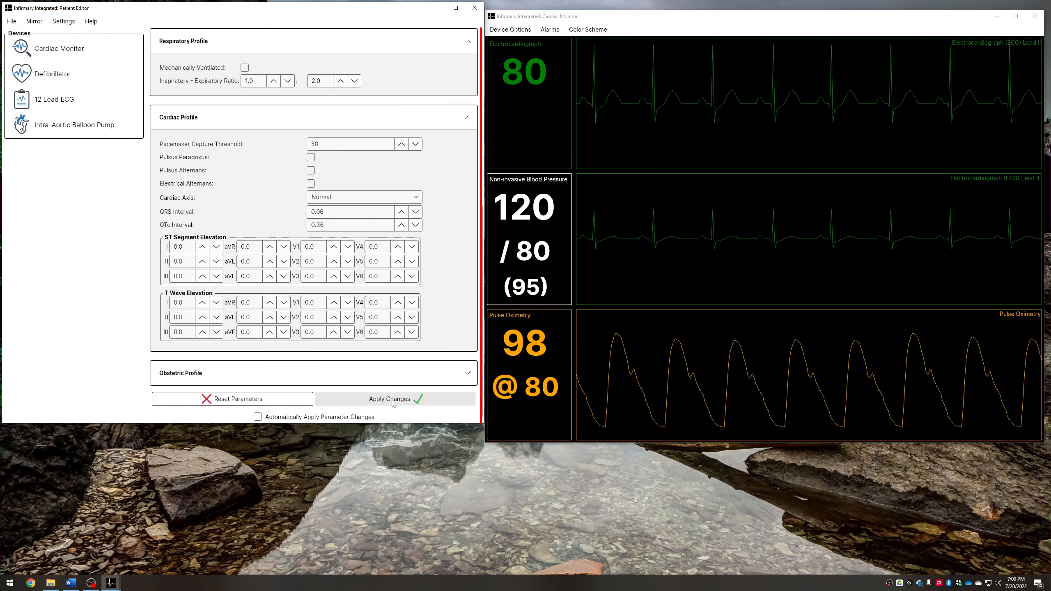
{"action": "scroll", "coordinate": [371, 358], "scroll_direction": "up", "scroll_amount": 5}
{"action": "scroll", "coordinate": [371, 358], "scroll_direction": "down", "scroll_amount": 5}
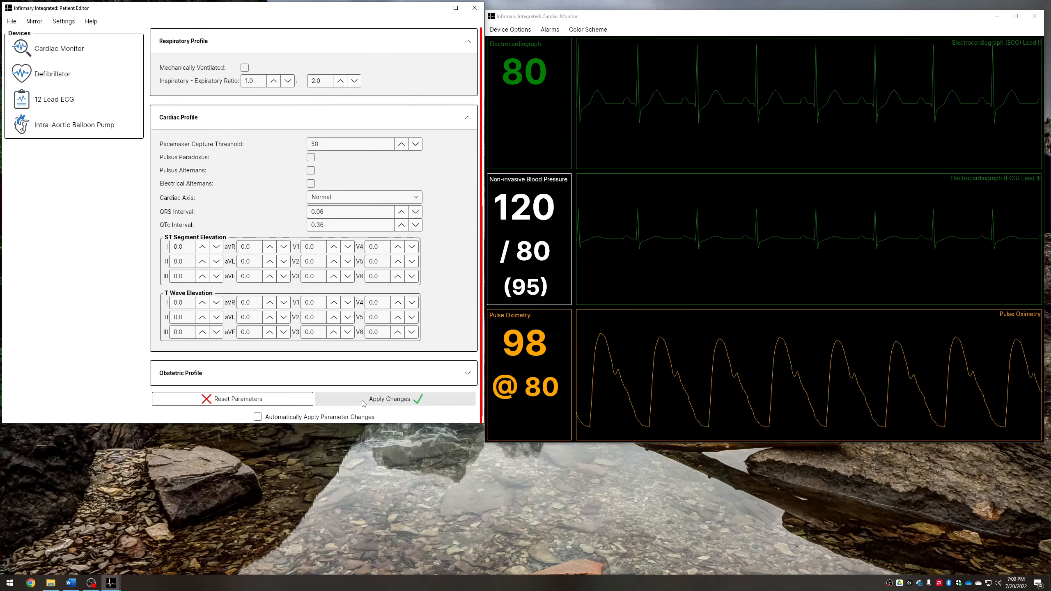
{"action": "left_click", "coordinate": [363, 403]}
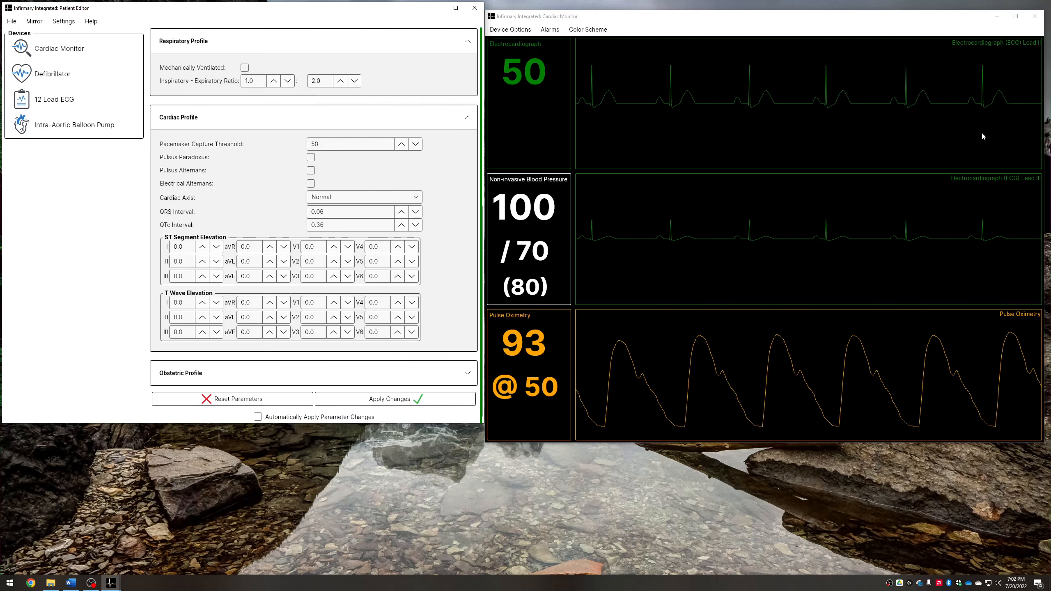
Nudge the Cardiac Monitor window slightly up and to the left
{"action": "scroll", "coordinate": [435, 300], "scroll_direction": "up", "scroll_amount": 8}
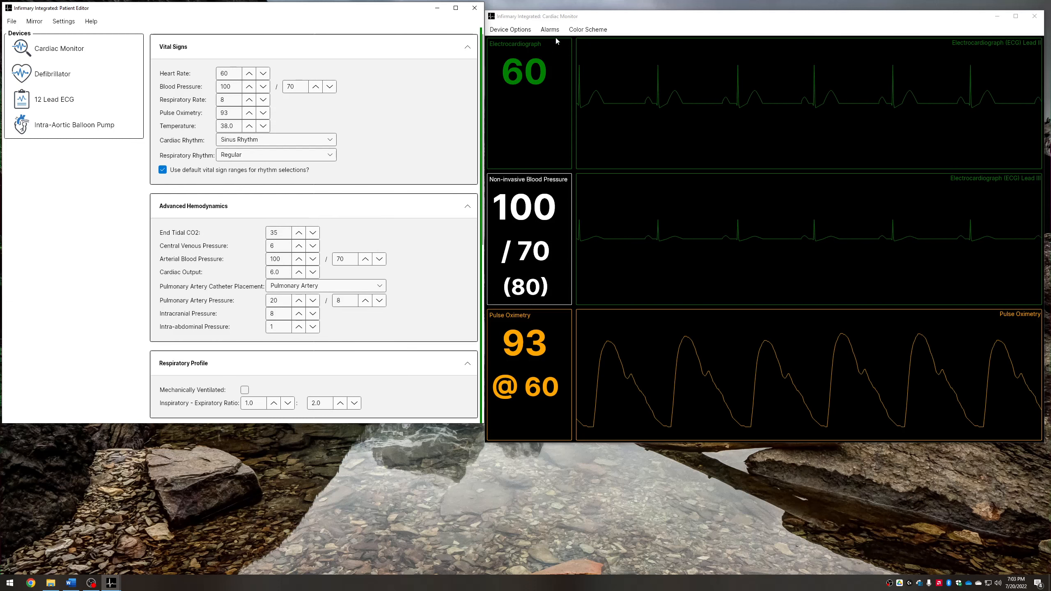
{"action": "left_click", "coordinate": [594, 19]}
{"action": "left_click_drag", "start_coordinate": [595, 19], "coordinate": [583, 13]}
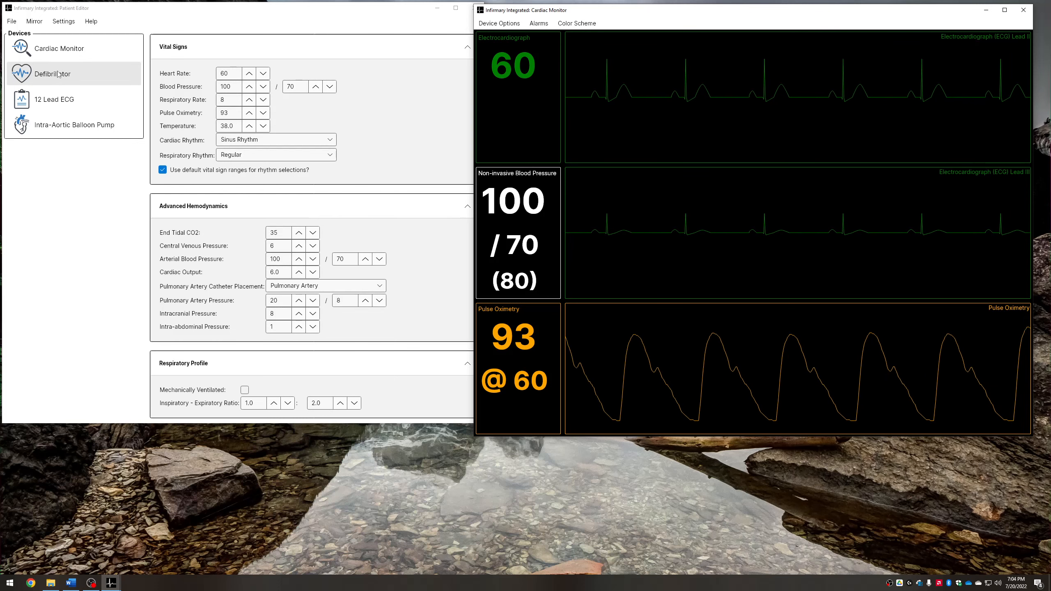
Enable automatic application of parameter changes and apply the current vital signs
{"action": "left_click", "coordinate": [308, 141]}
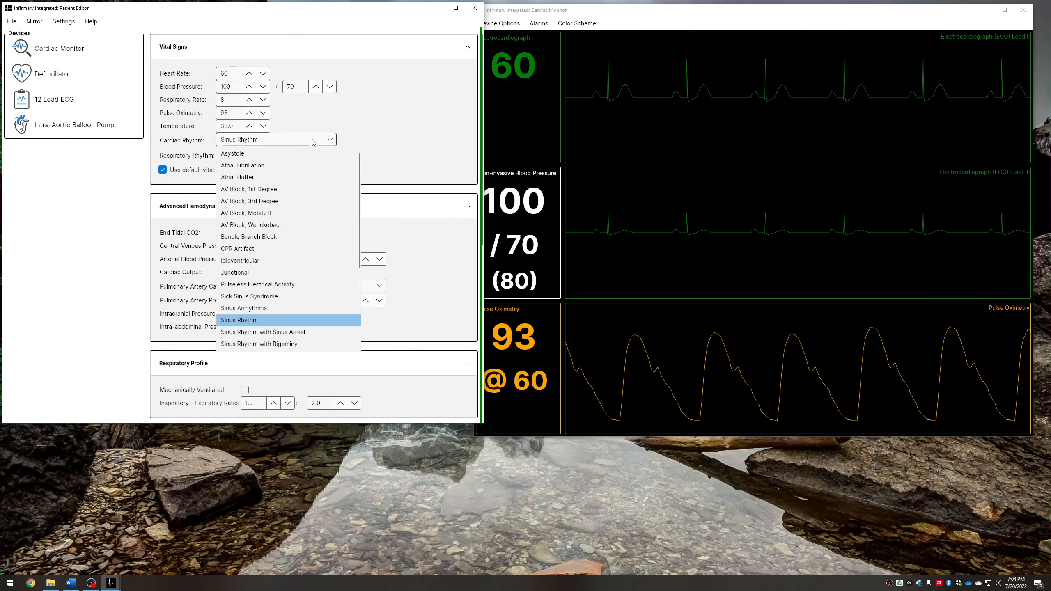
{"action": "left_click", "coordinate": [313, 142]}
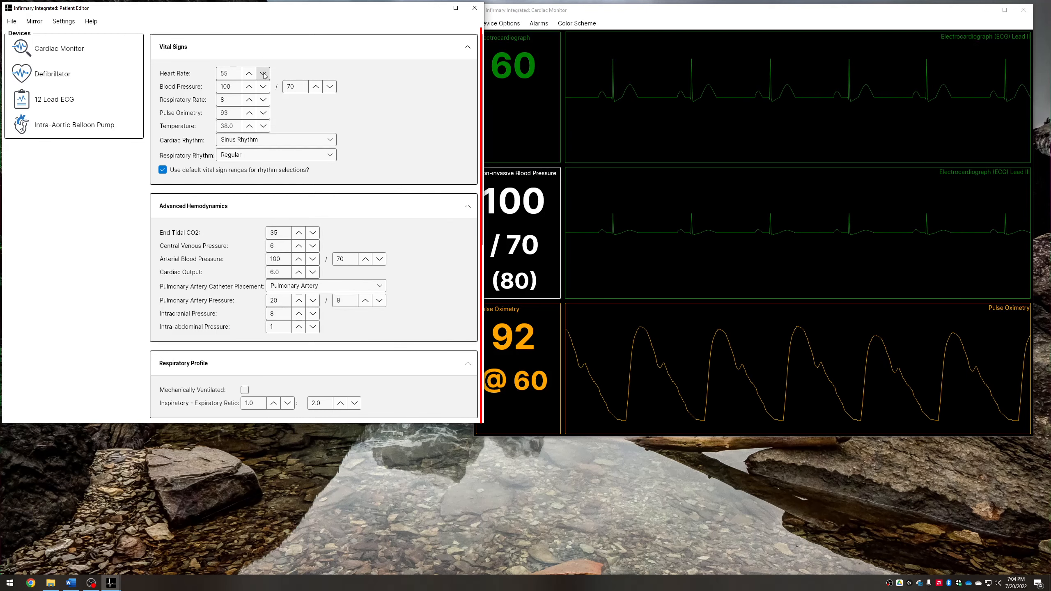
{"action": "scroll", "coordinate": [385, 290], "scroll_direction": "down", "scroll_amount": 5}
{"action": "scroll", "coordinate": [385, 310], "scroll_direction": "down", "scroll_amount": 3}
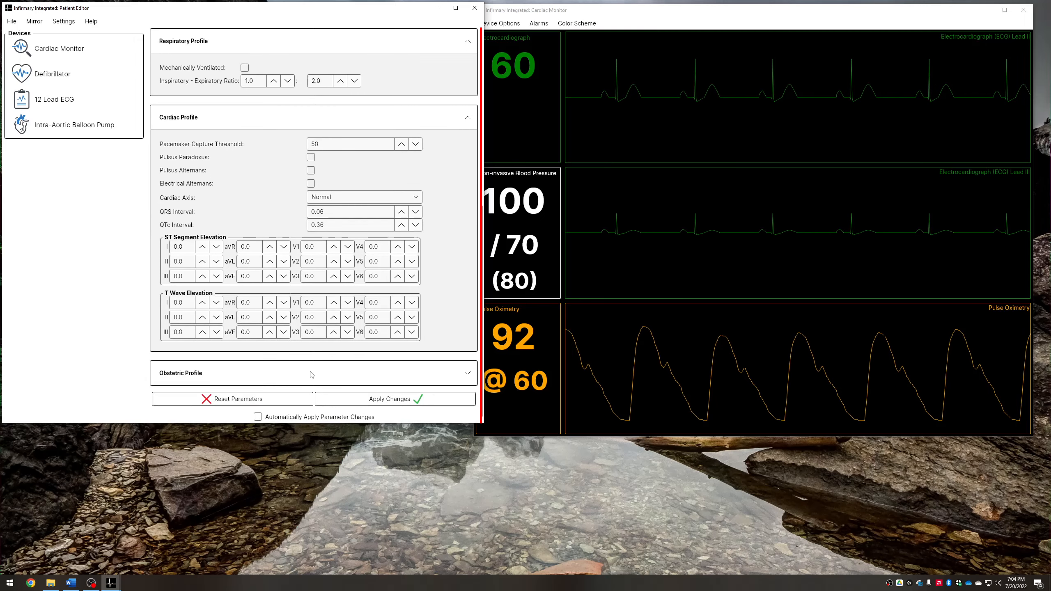
{"action": "left_click", "coordinate": [302, 418]}
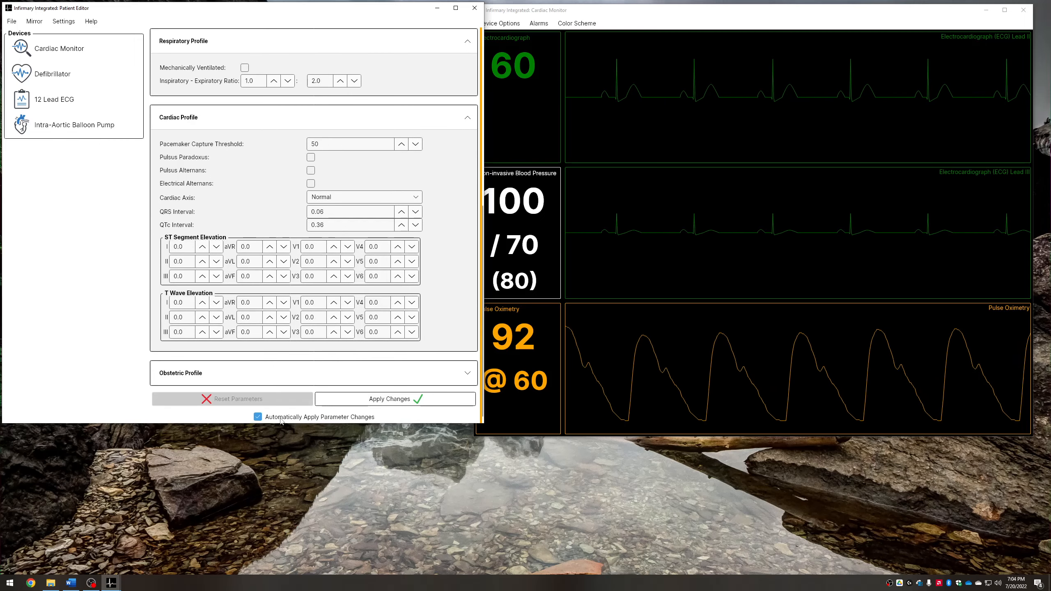
{"action": "left_click", "coordinate": [371, 401]}
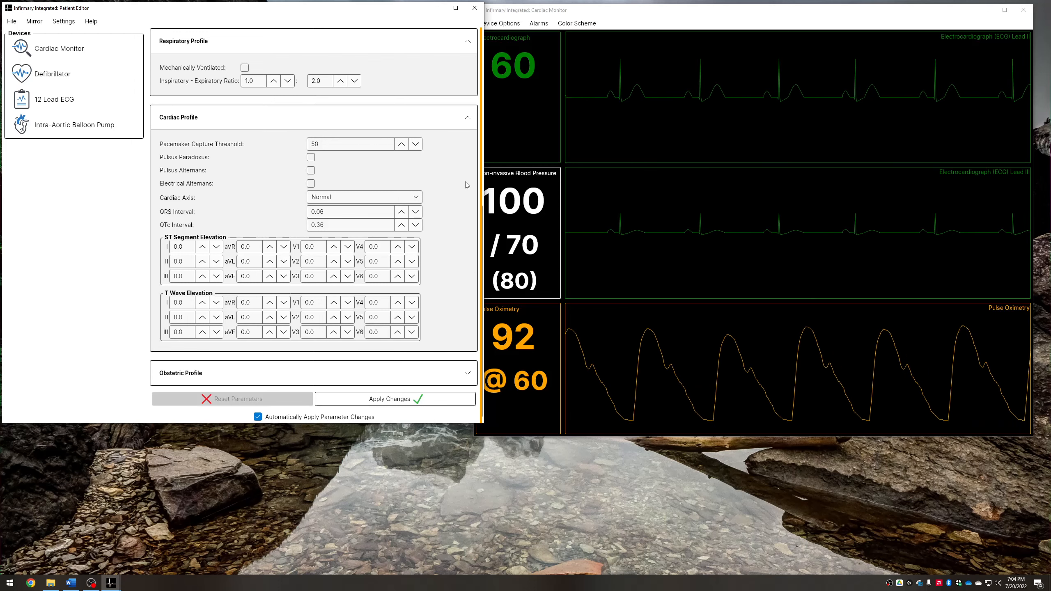
Lower the heart rate to 35 and choose an option from the Cardiac Monitor's Alarms menu
{"action": "scroll", "coordinate": [466, 184], "scroll_direction": "up", "scroll_amount": 6}
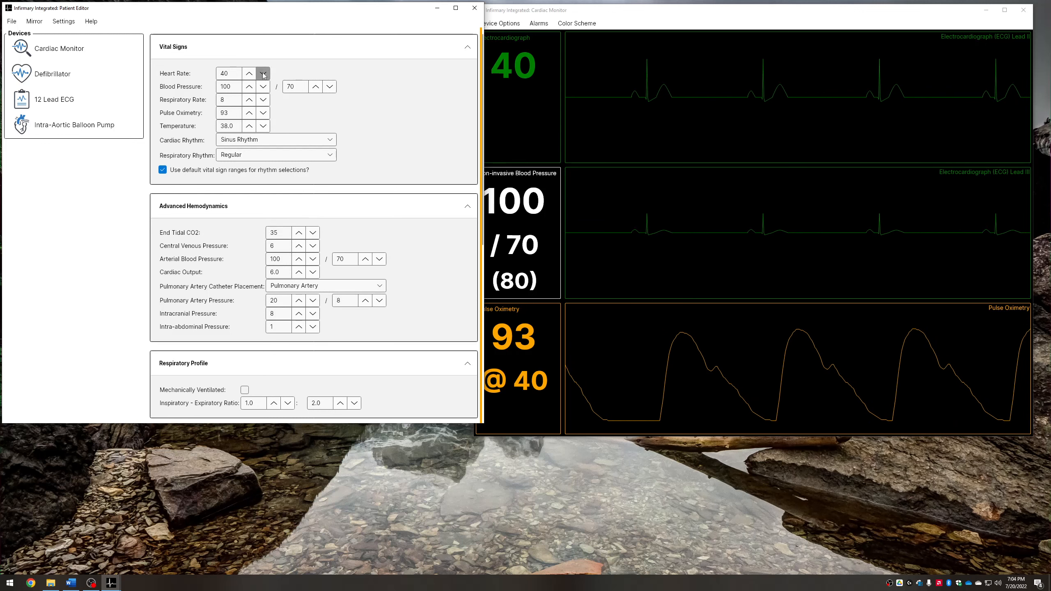
{"action": "left_click", "coordinate": [263, 73]}
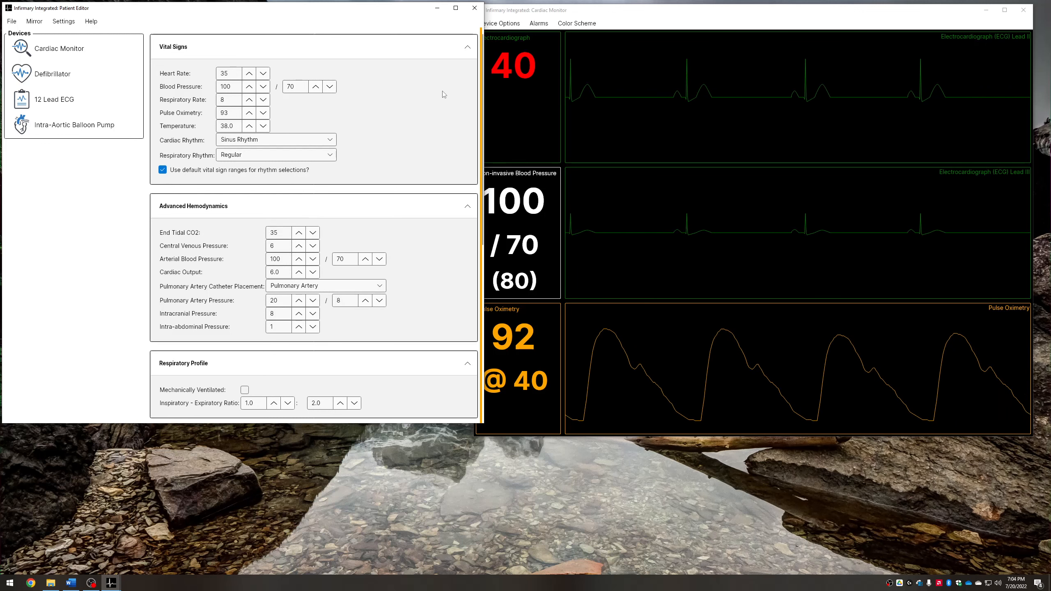
{"action": "left_click", "coordinate": [539, 27]}
{"action": "left_click", "coordinate": [545, 46]}
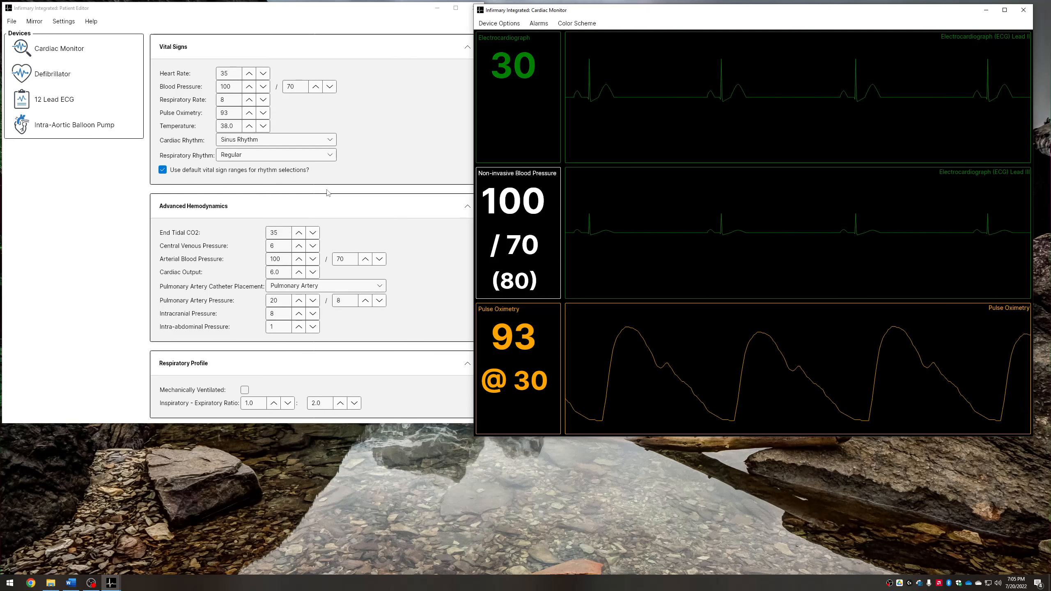
Turn the audio off in the Patient Editor settings
{"action": "left_click", "coordinate": [64, 20]}
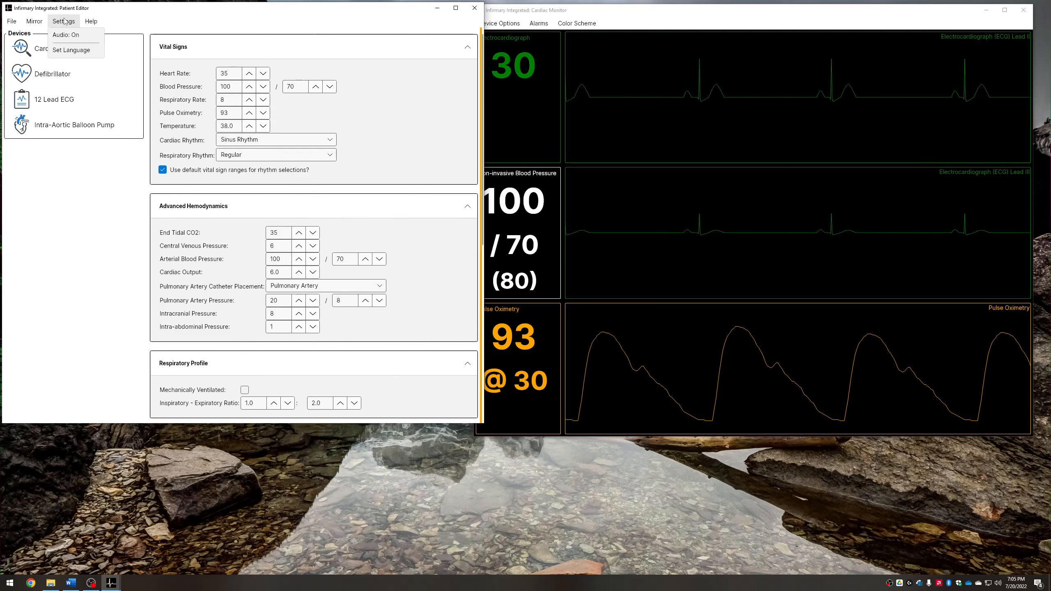
{"action": "left_click", "coordinate": [65, 35]}
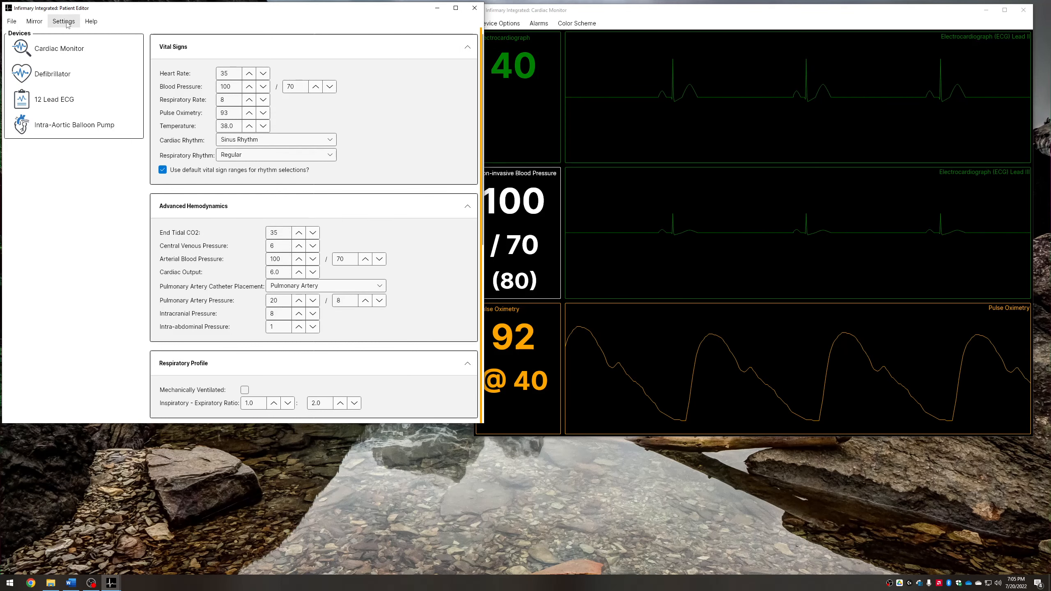
{"action": "left_click", "coordinate": [68, 24]}
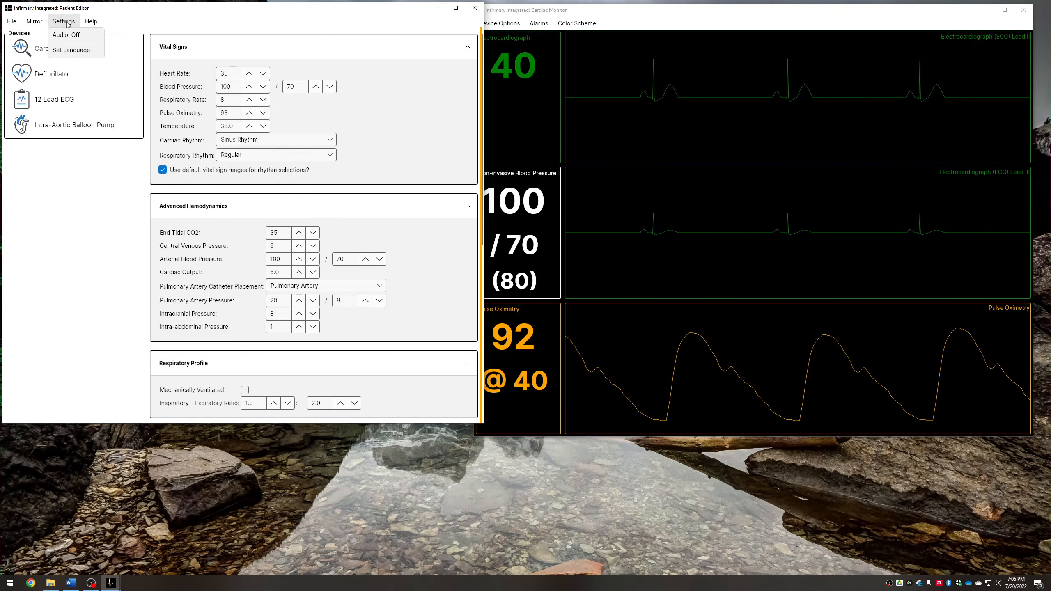
{"action": "left_click", "coordinate": [67, 24]}
{"action": "left_click", "coordinate": [68, 24]}
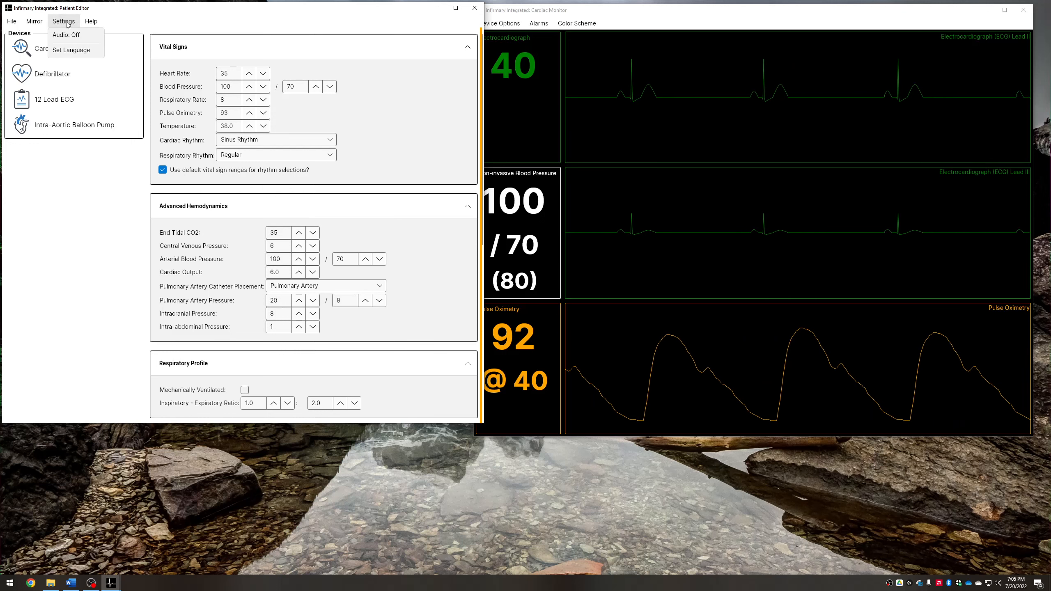
{"action": "left_click", "coordinate": [68, 24]}
{"action": "left_click", "coordinate": [537, 24]}
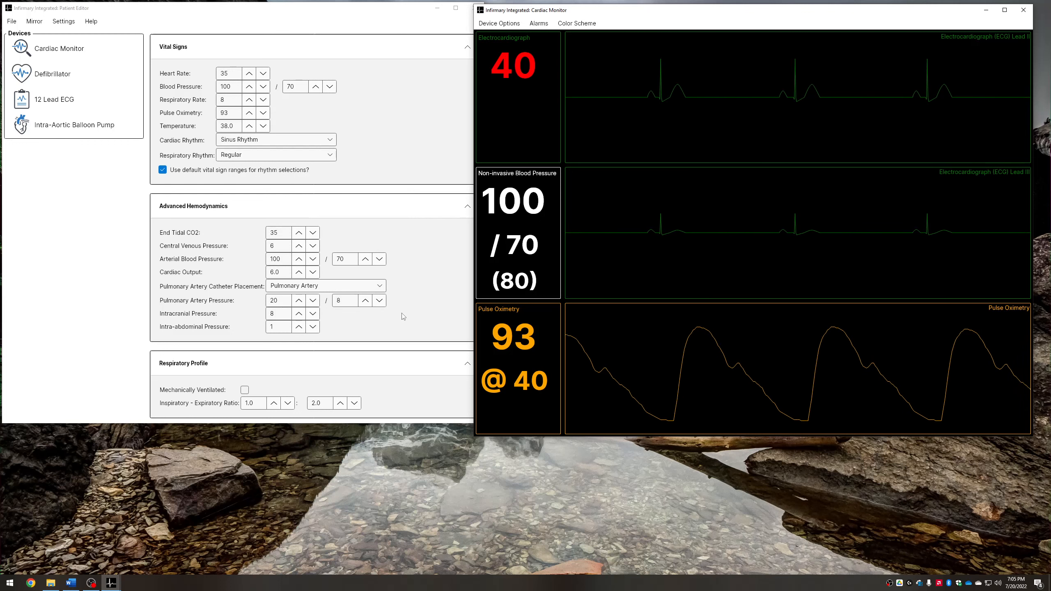
Lower the blood pressure to 70/35
{"action": "left_click", "coordinate": [263, 87]}
{"action": "left_click", "coordinate": [263, 87]}
{"action": "left_click", "coordinate": [263, 88]}
{"action": "left_click", "coordinate": [263, 88]}
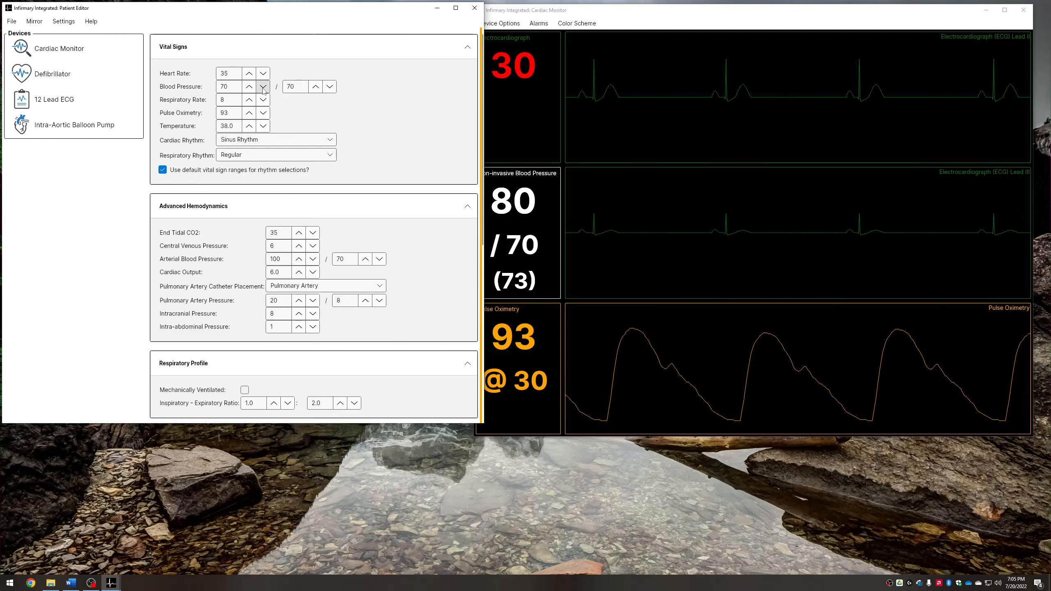
{"action": "left_click", "coordinate": [330, 87]}
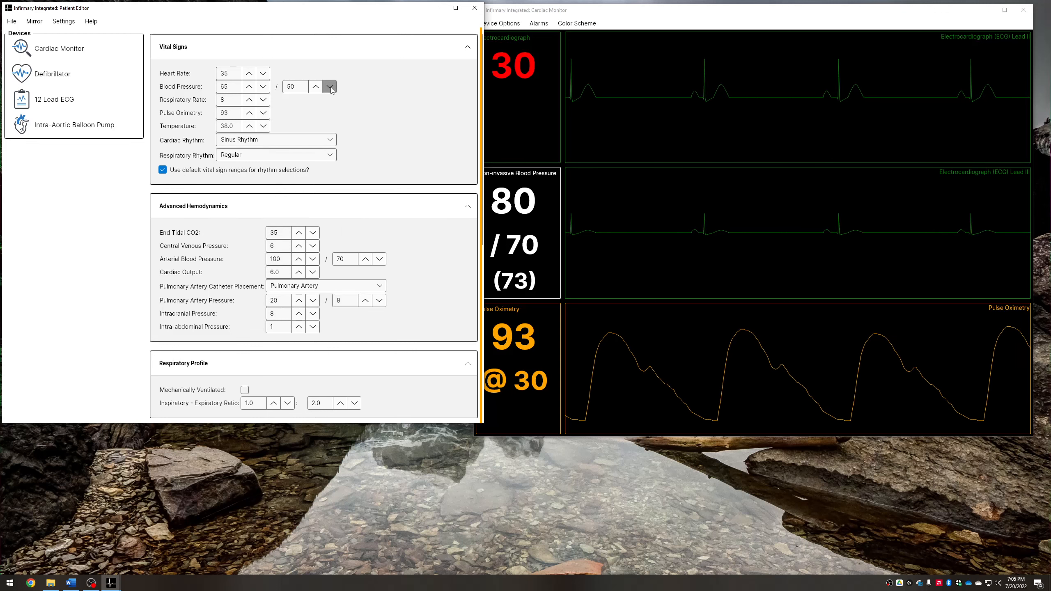
{"action": "left_click", "coordinate": [330, 87]}
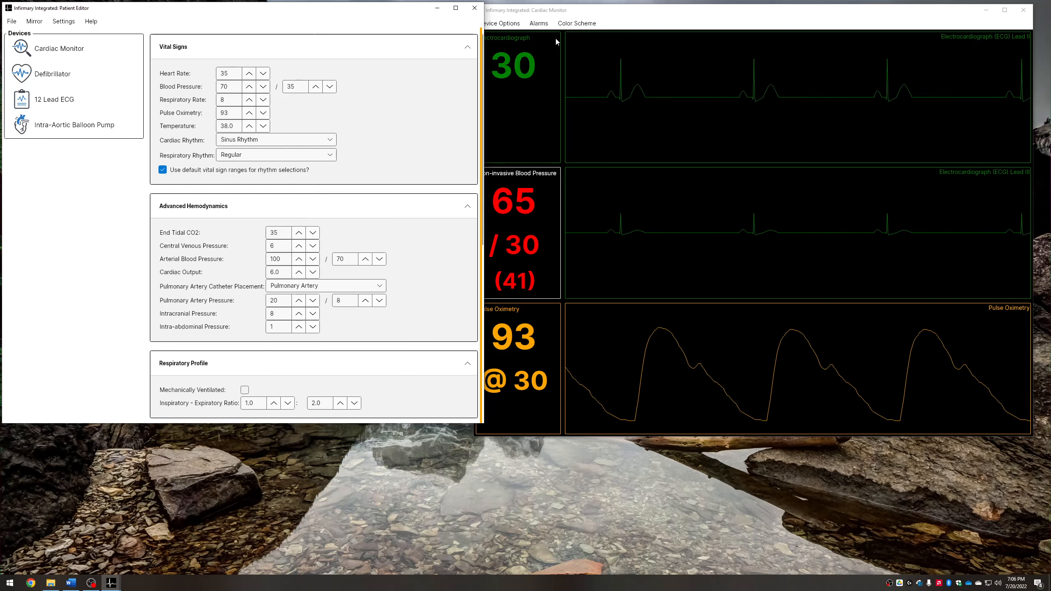
Turn the audio on and then off again from the settings
{"action": "left_click", "coordinate": [599, 16]}
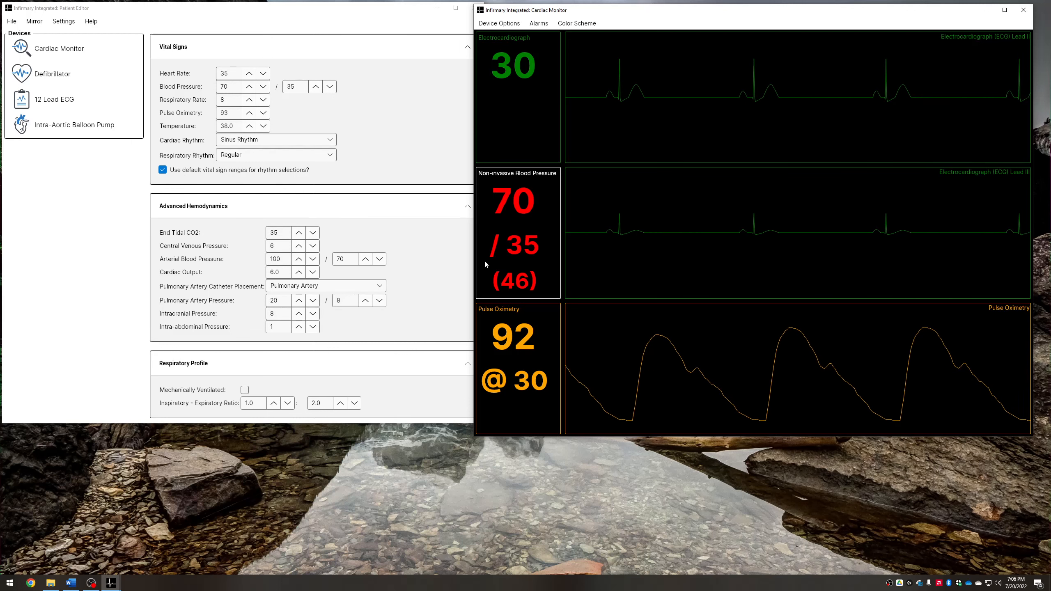
{"action": "left_click", "coordinate": [51, 23]}
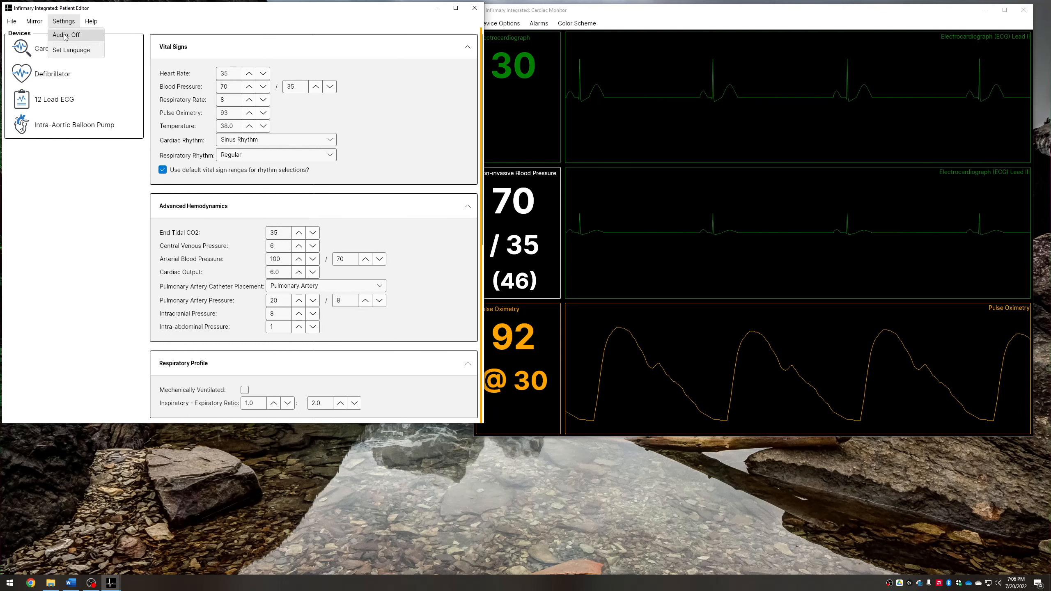
{"action": "left_click", "coordinate": [65, 36]}
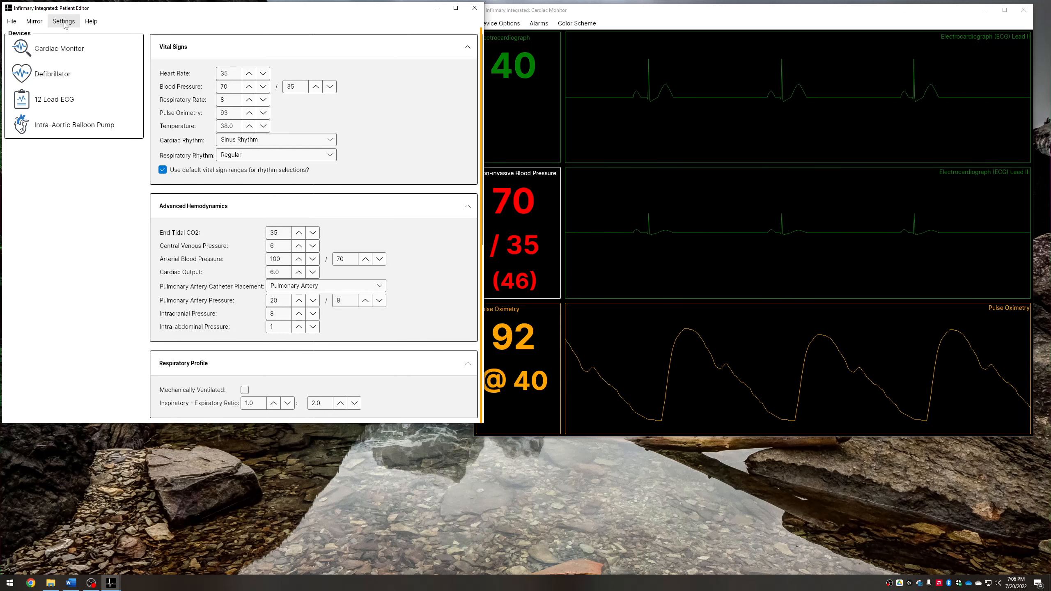
{"action": "left_click", "coordinate": [65, 25]}
{"action": "left_click", "coordinate": [65, 37]}
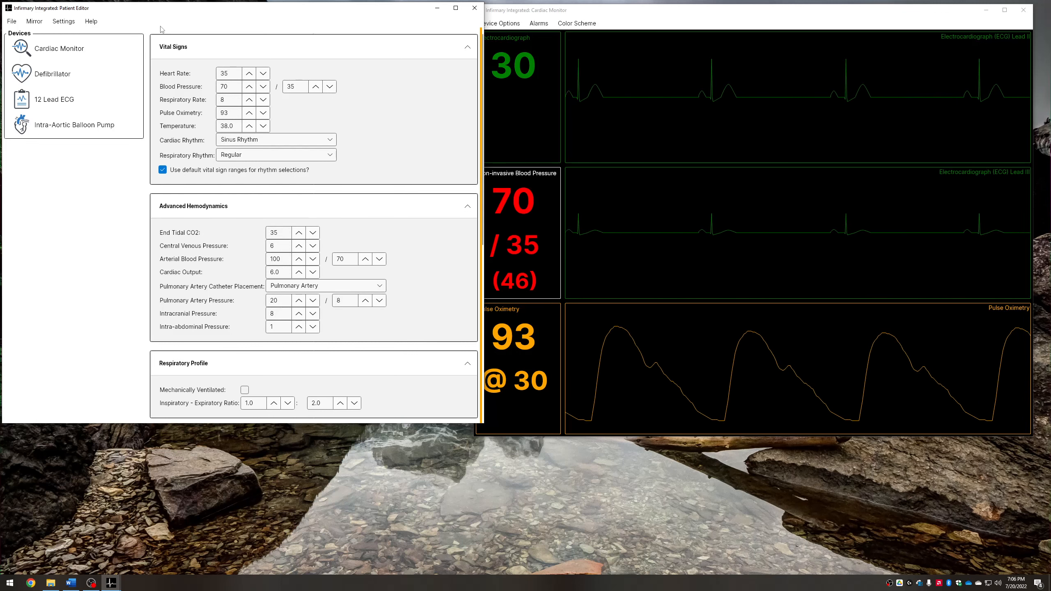
{"action": "left_click", "coordinate": [575, 12]}
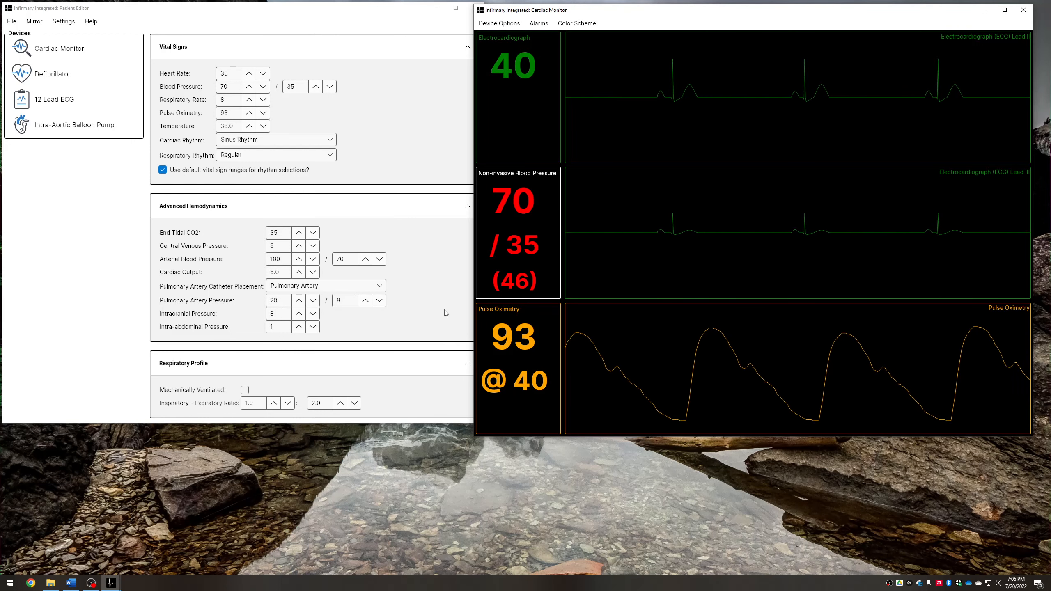
Lower the pulse oximetry to 81
{"action": "left_click", "coordinate": [263, 113]}
{"action": "left_click", "coordinate": [264, 113]}
{"action": "left_click", "coordinate": [264, 113]}
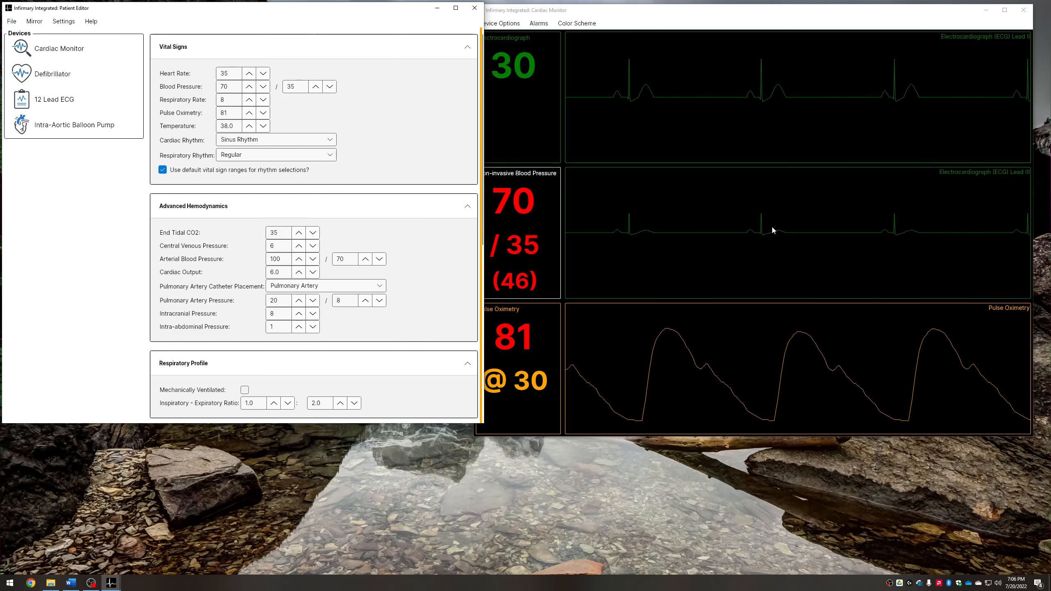
Open the Defibrillator device and place it in a smaller window below the Patient Editor
{"action": "left_click", "coordinate": [69, 75]}
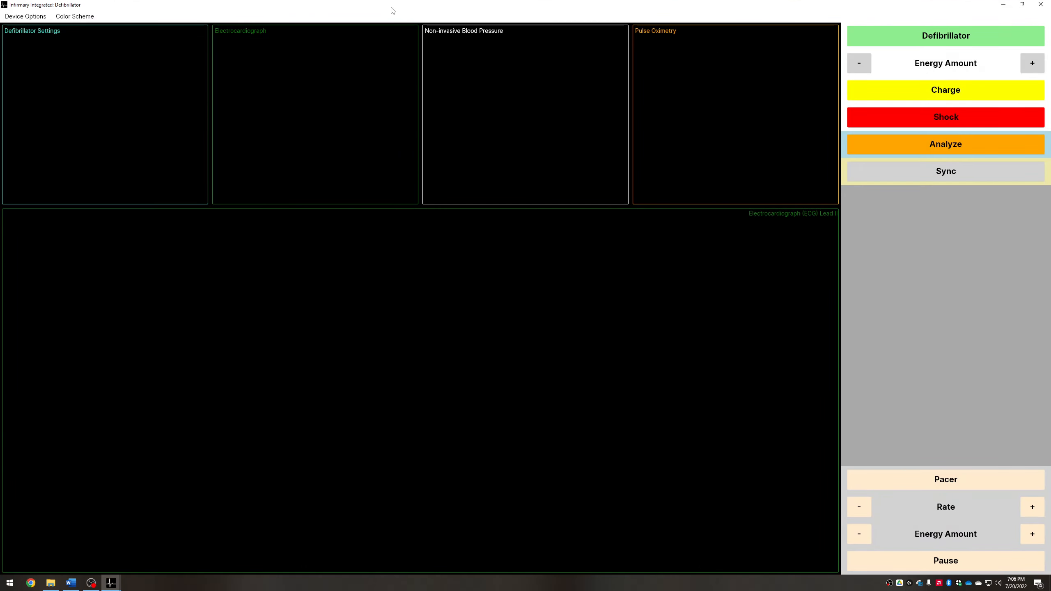
{"action": "left_click_drag", "start_coordinate": [393, 11], "coordinate": [255, 238]}
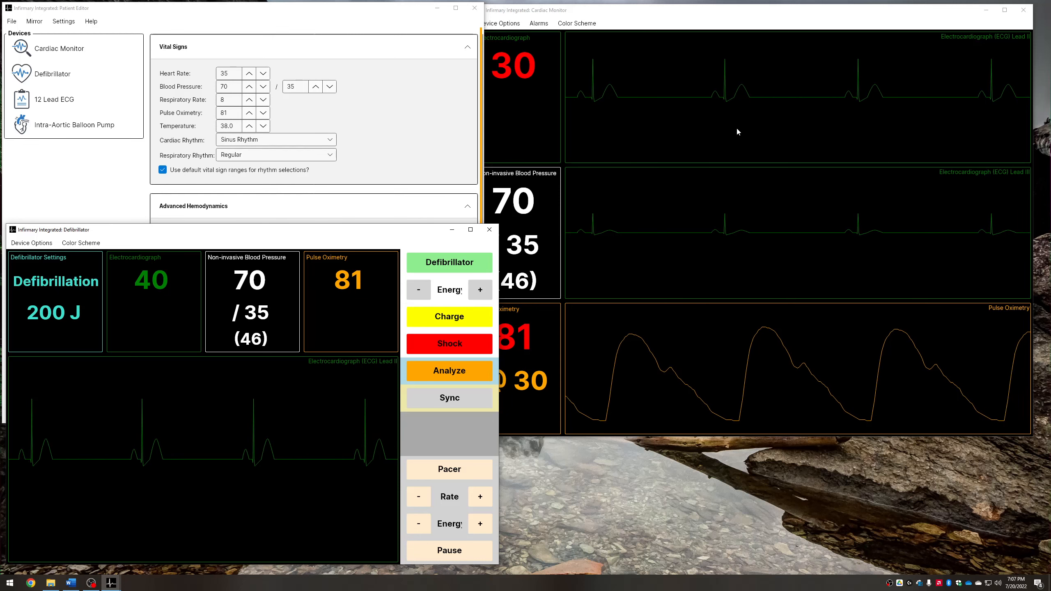
Open the defibrillator ECG tracing's context menu and browse its input options without choosing one
{"action": "right_click", "coordinate": [263, 442]}
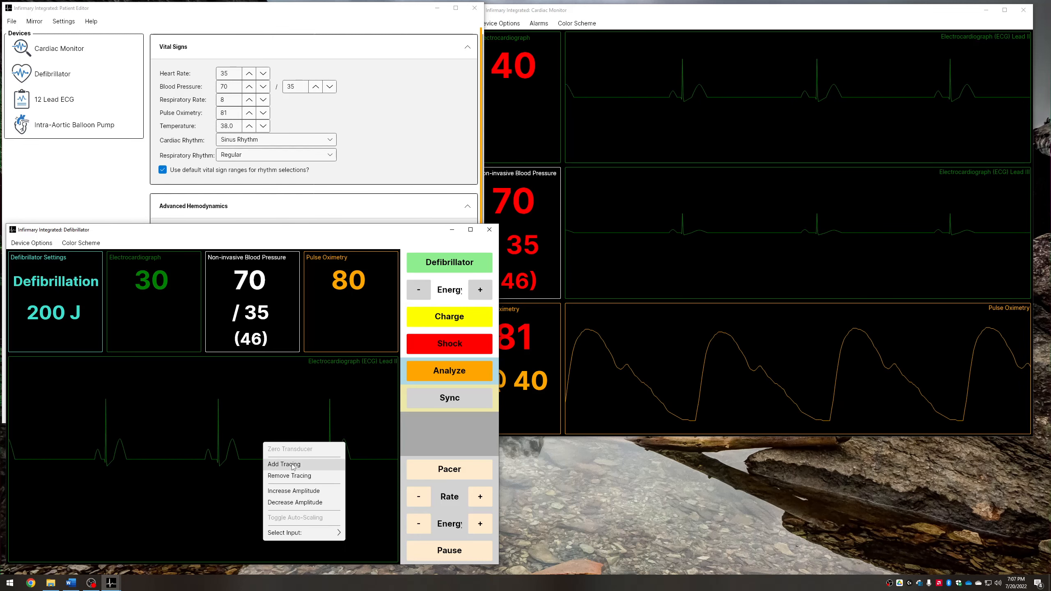
{"action": "mouse_move", "coordinate": [318, 533]}
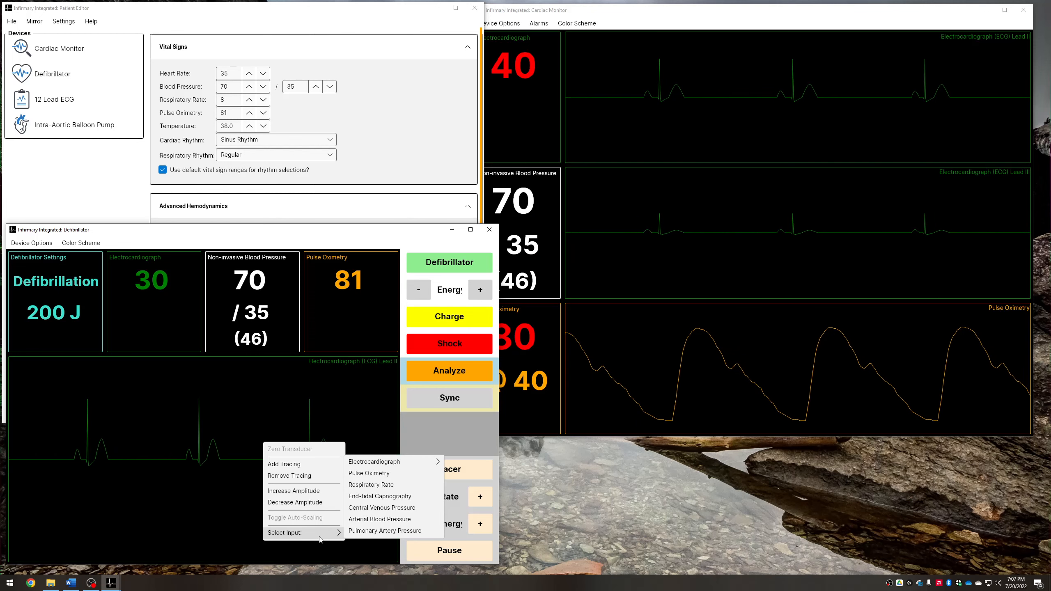
{"action": "left_click", "coordinate": [207, 426]}
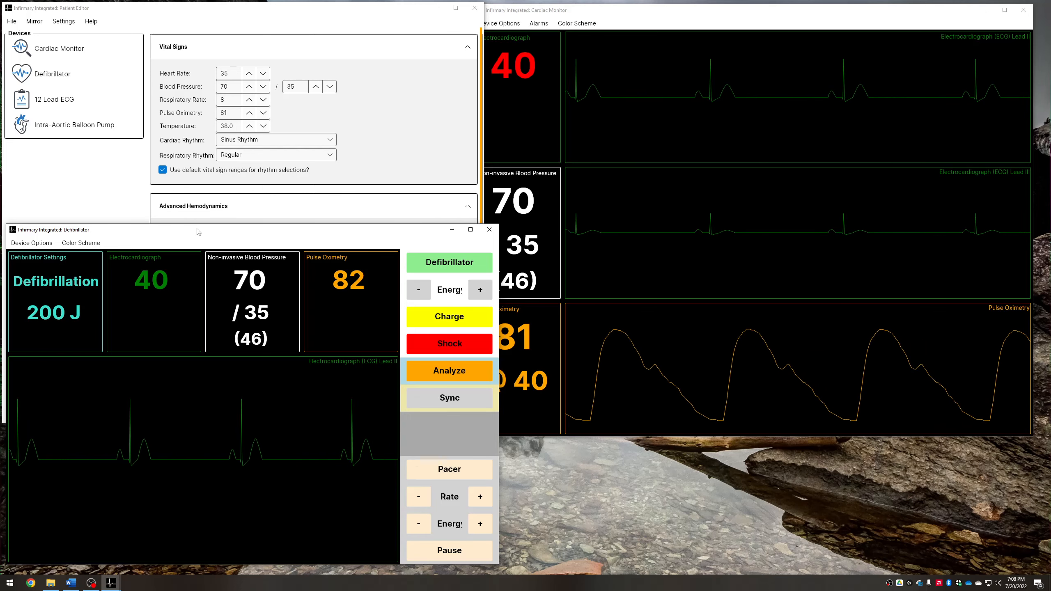
Examine the pacemaker capture threshold in the Patient Editor's cardiac profile
{"action": "left_click", "coordinate": [439, 266]}
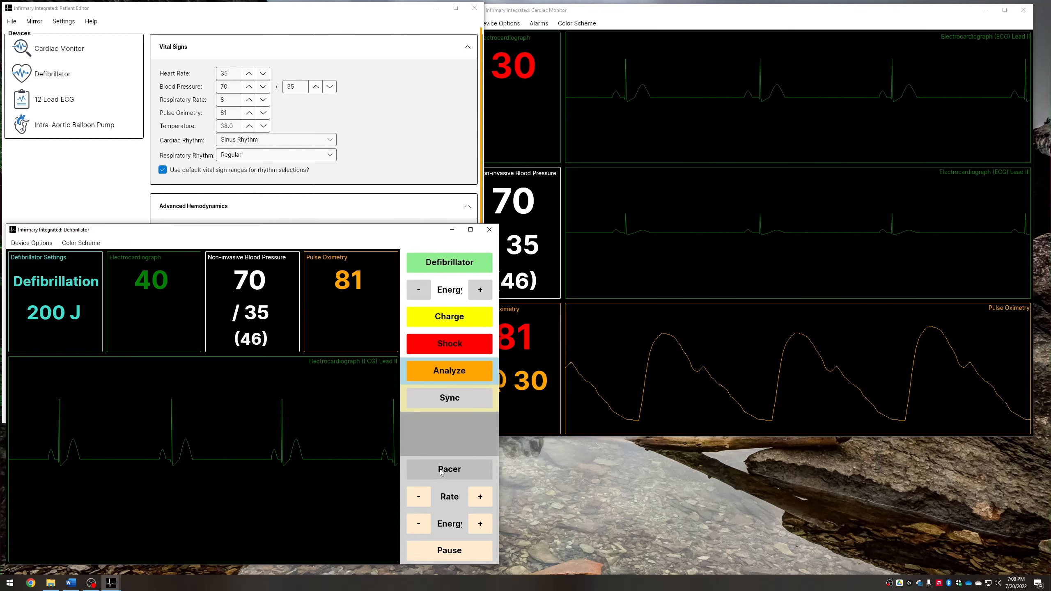
{"action": "left_click", "coordinate": [432, 136]}
{"action": "scroll", "coordinate": [333, 260], "scroll_direction": "down", "scroll_amount": 3}
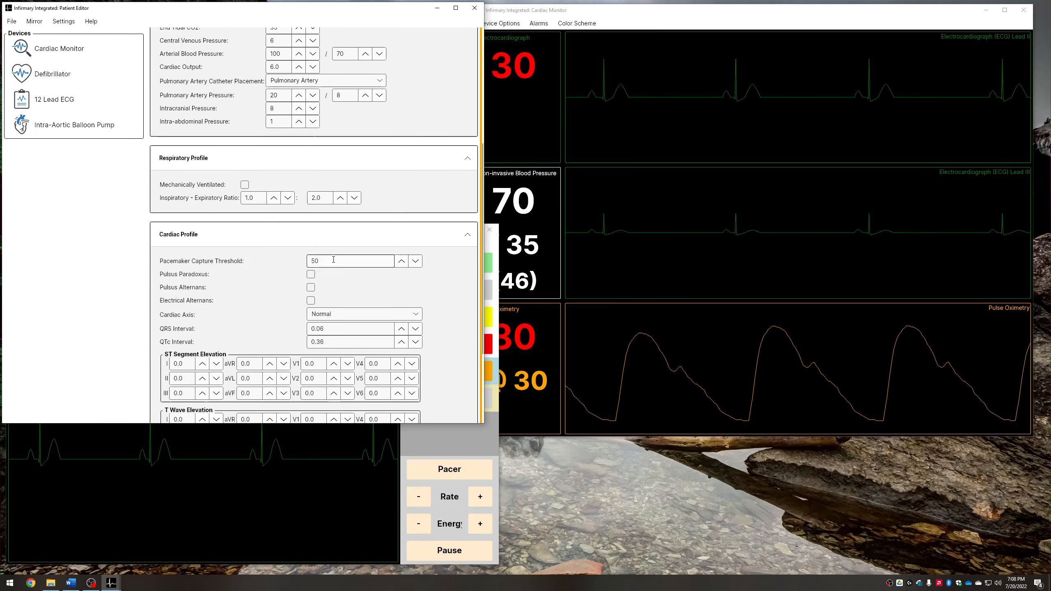
{"action": "scroll", "coordinate": [193, 251], "scroll_direction": "down", "scroll_amount": 2}
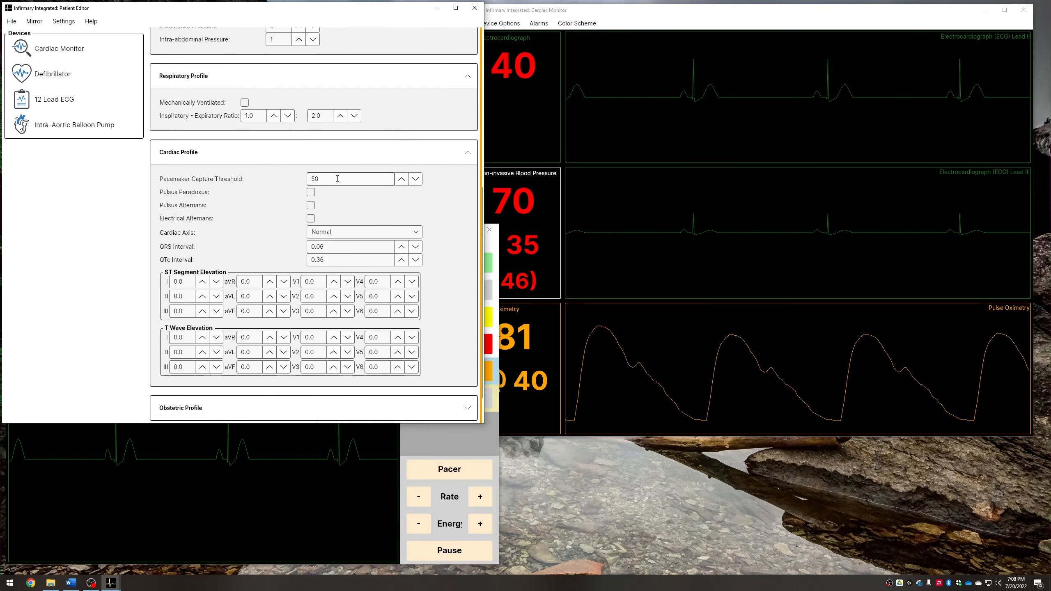
Start pacing on the defibrillator and raise the pacing current to 60 mA
{"action": "left_click", "coordinate": [483, 440]}
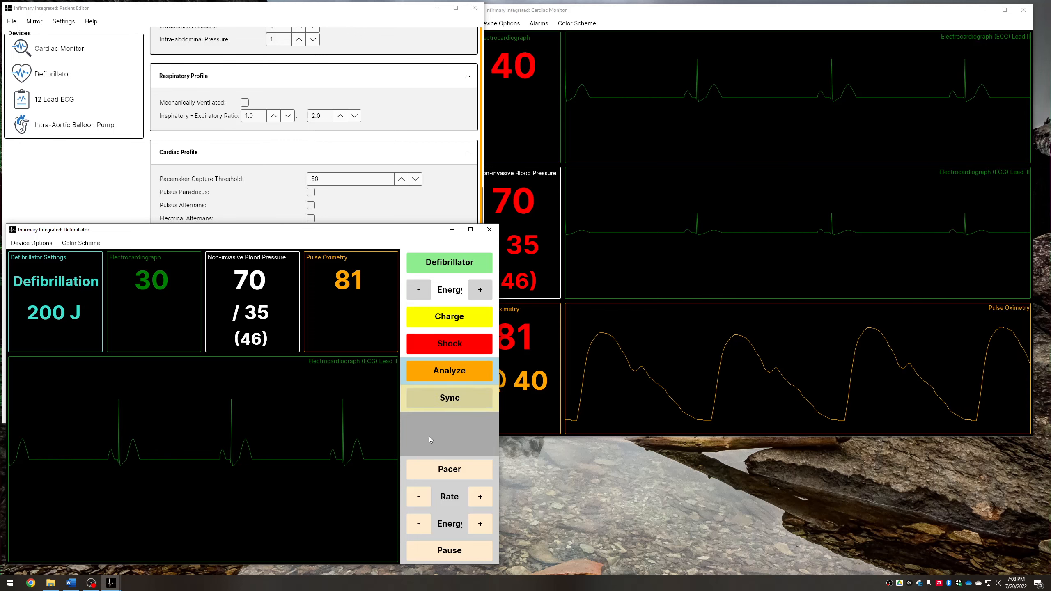
{"action": "left_click", "coordinate": [422, 466]}
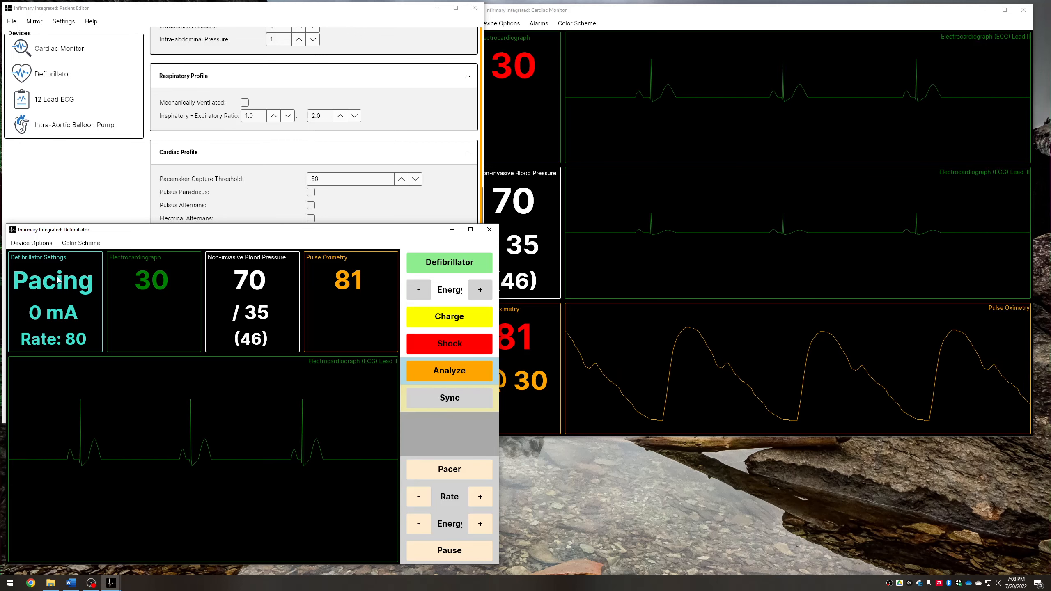
{"action": "left_click", "coordinate": [480, 524]}
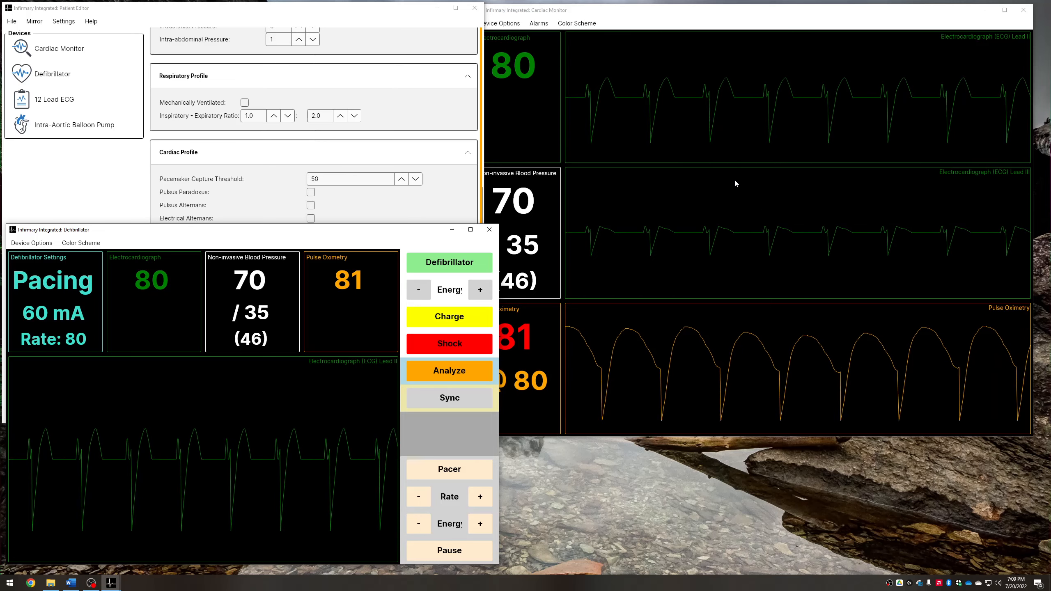
Raise the blood pressure to 105/60 in the Patient Editor's vital signs
{"action": "left_click", "coordinate": [644, 14]}
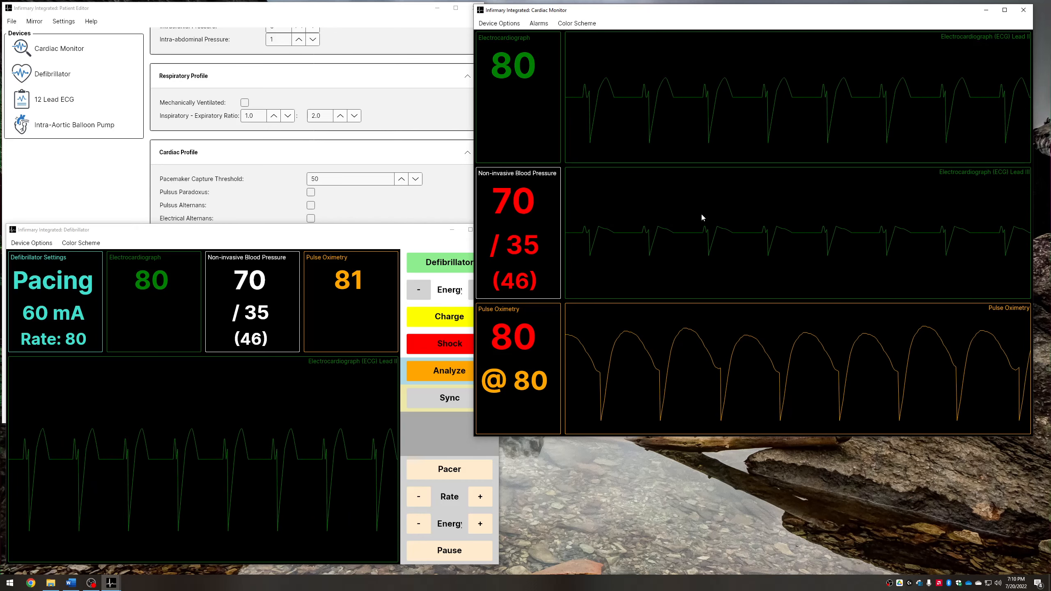
{"action": "left_click", "coordinate": [395, 10]}
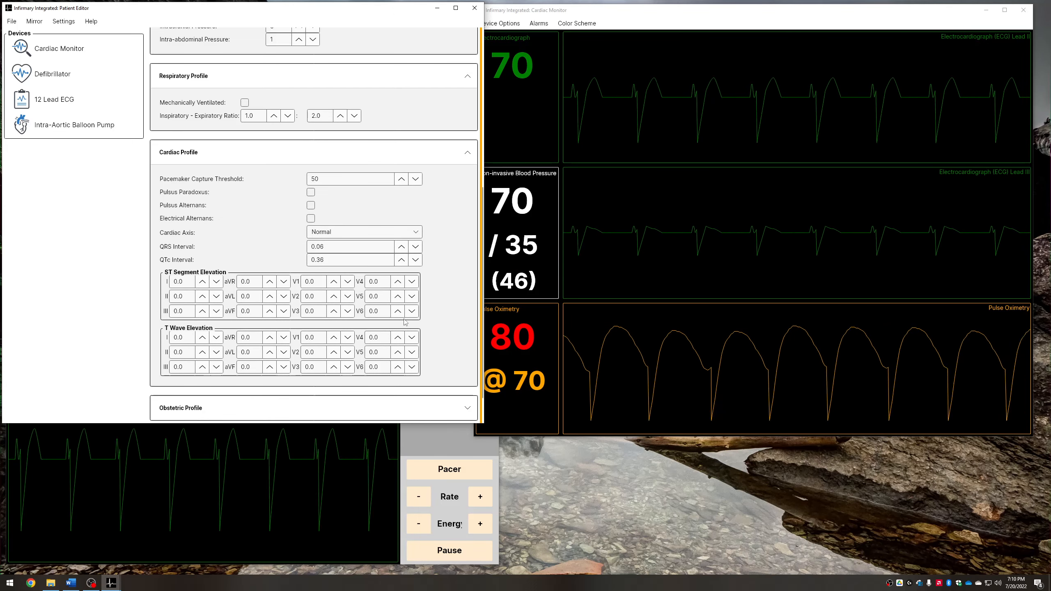
{"action": "scroll", "coordinate": [402, 142], "scroll_direction": "up", "scroll_amount": 7}
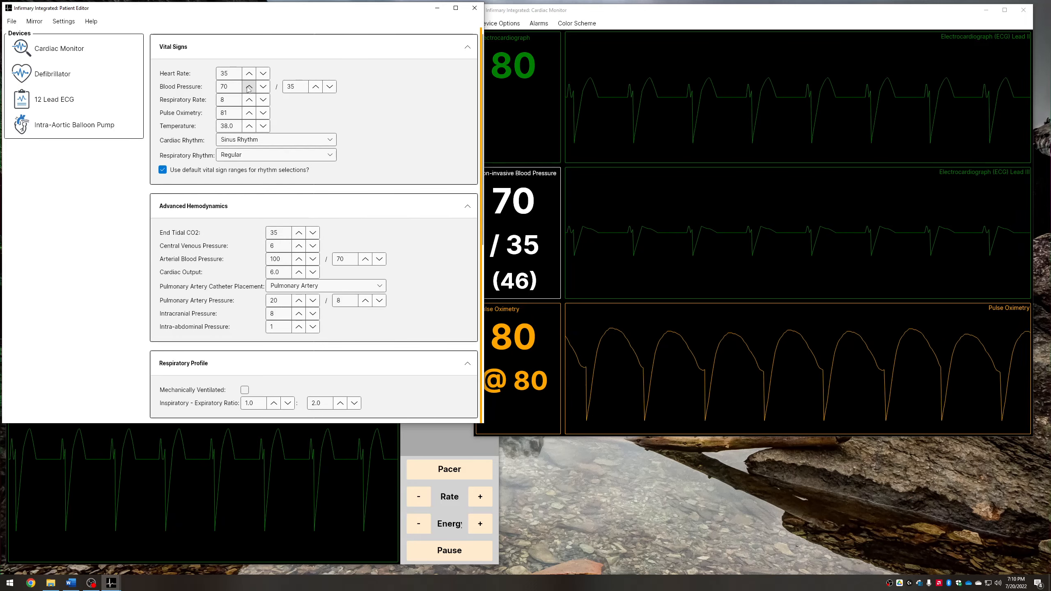
{"action": "left_click", "coordinate": [249, 87]}
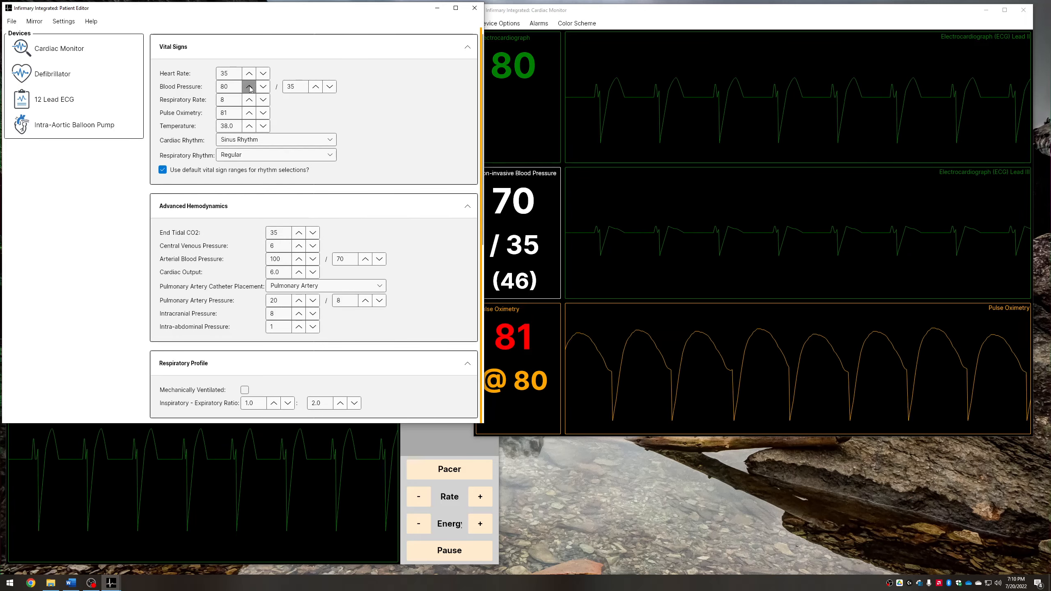
{"action": "left_click", "coordinate": [316, 87]}
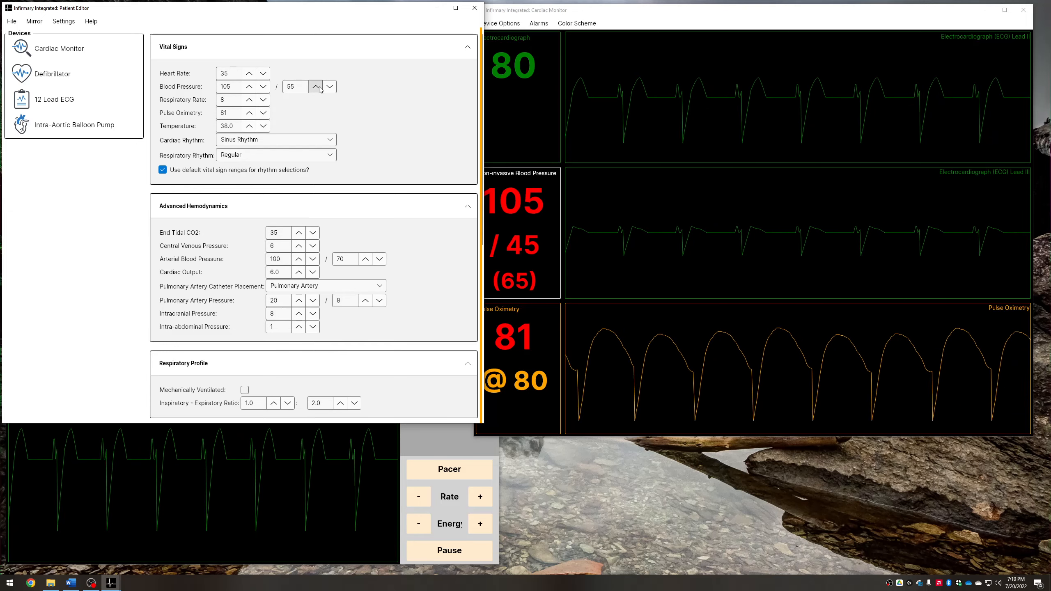
{"action": "left_click", "coordinate": [607, 14]}
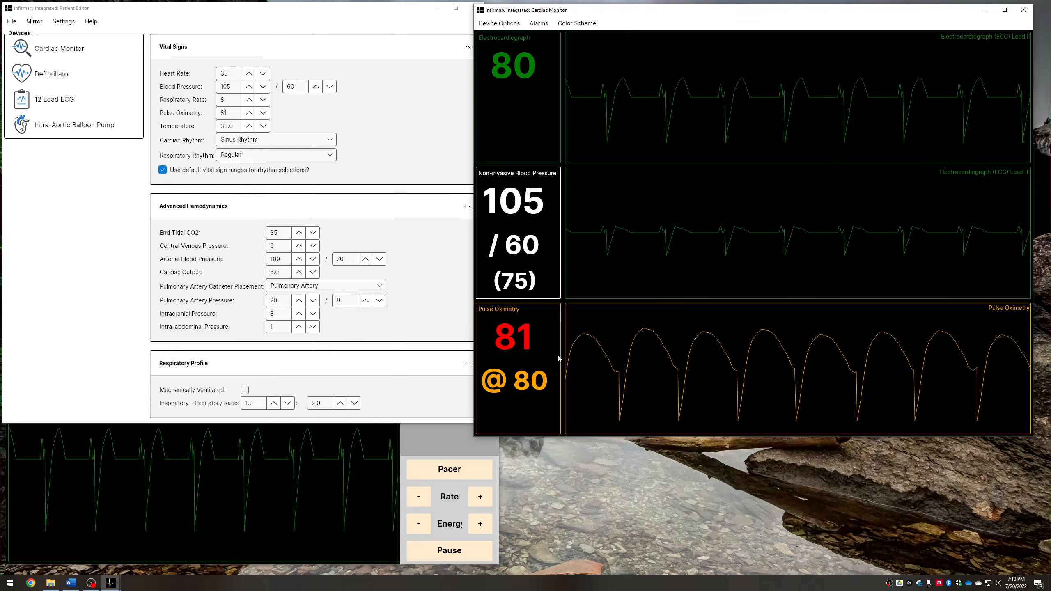
Raise the pulse oximetry to 95
{"action": "left_click", "coordinate": [249, 114]}
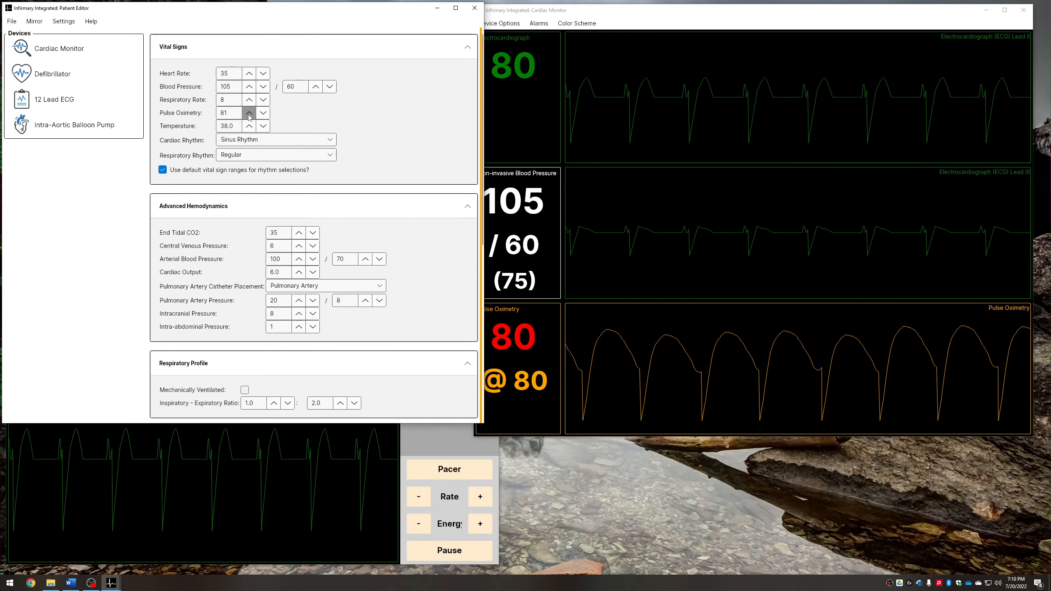
{"action": "left_click_drag", "start_coordinate": [249, 114], "coordinate": [249, 114]}
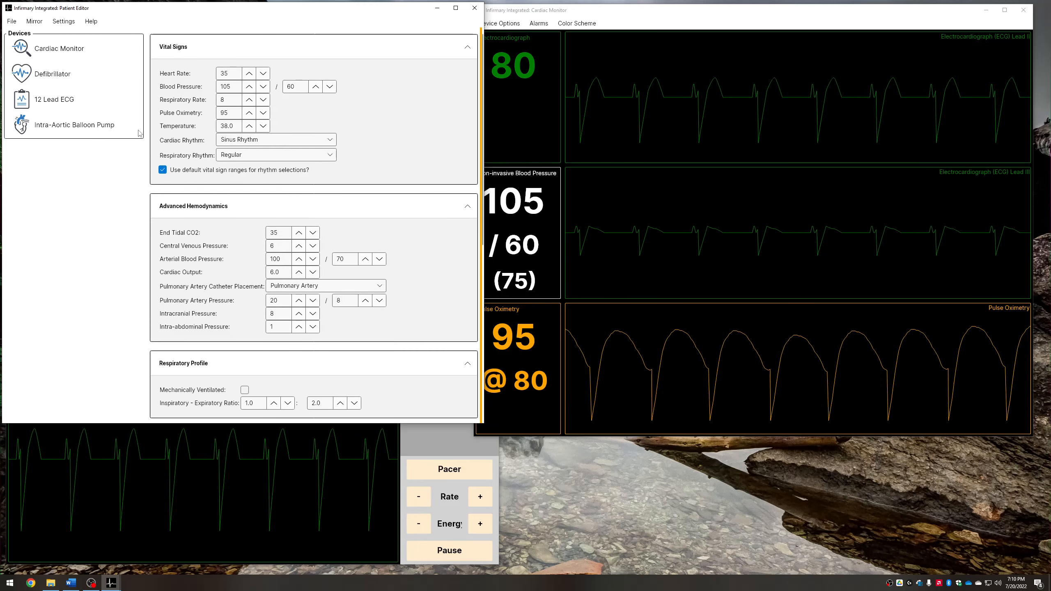
{"action": "scroll", "coordinate": [302, 413], "scroll_direction": "down", "scroll_amount": 8}
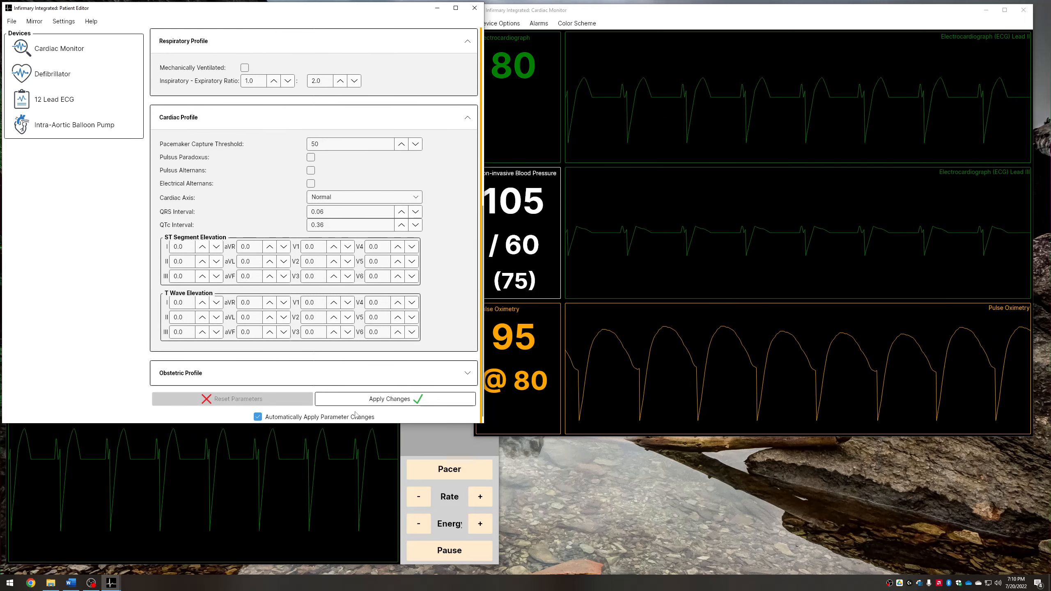
{"action": "scroll", "coordinate": [351, 303], "scroll_direction": "up", "scroll_amount": 8}
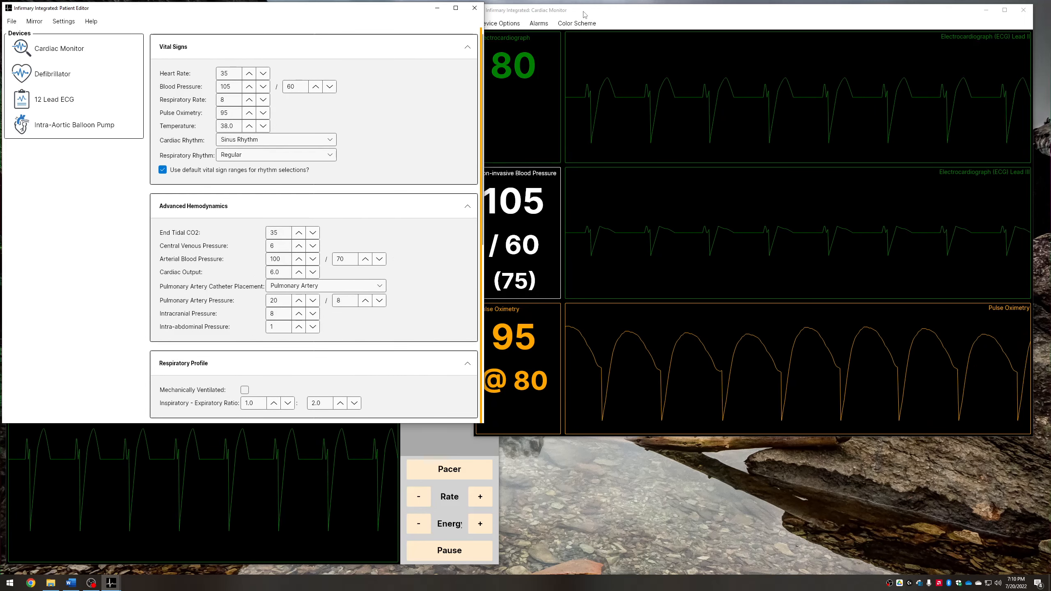
{"action": "left_click", "coordinate": [611, 215]}
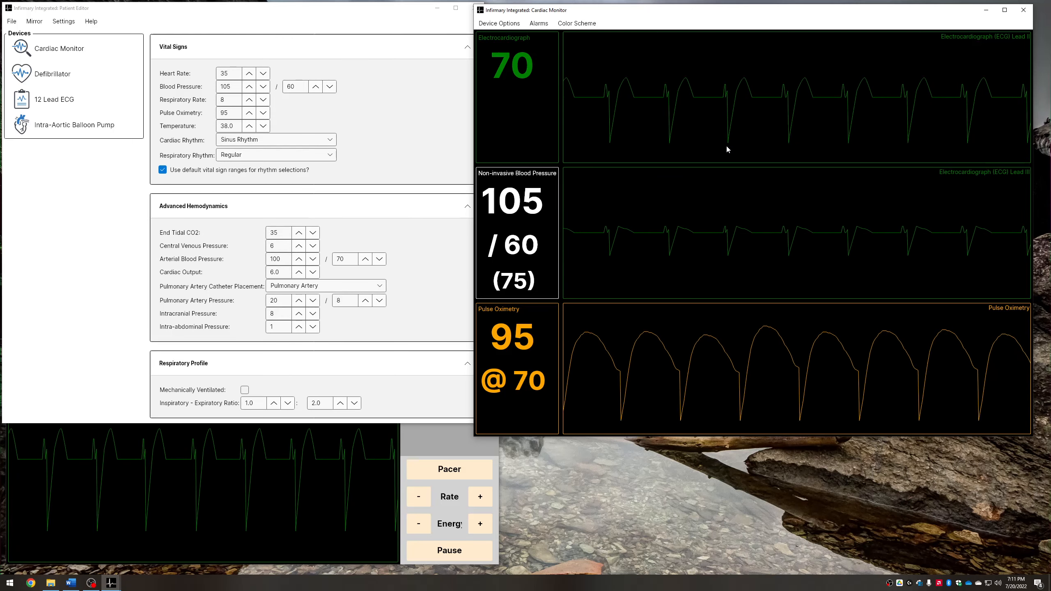
Open the 12 Lead ECG device and pause it from its device options
{"action": "left_click", "coordinate": [51, 102]}
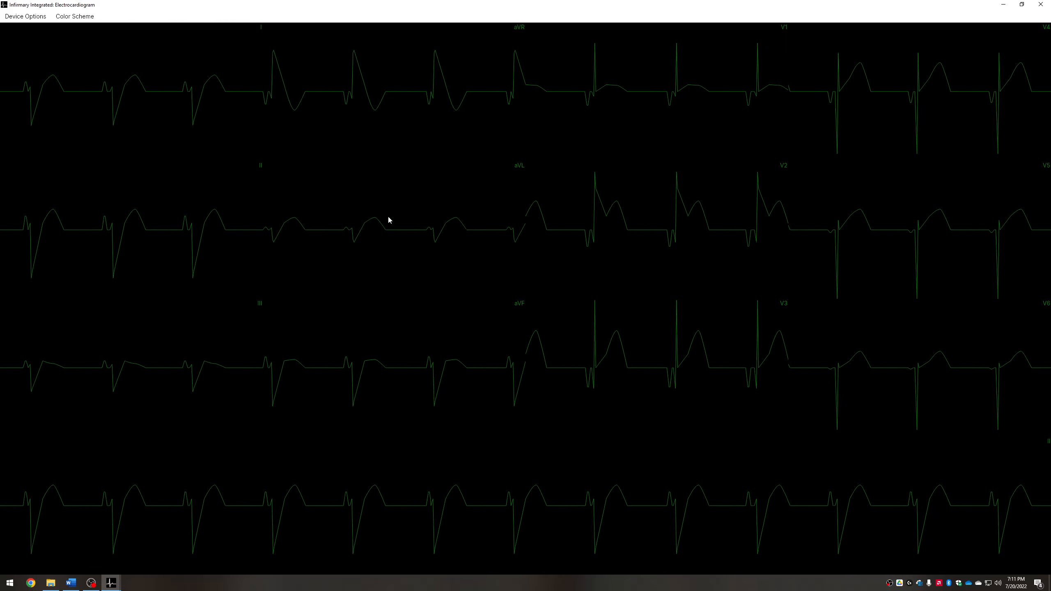
{"action": "left_click", "coordinate": [40, 15]}
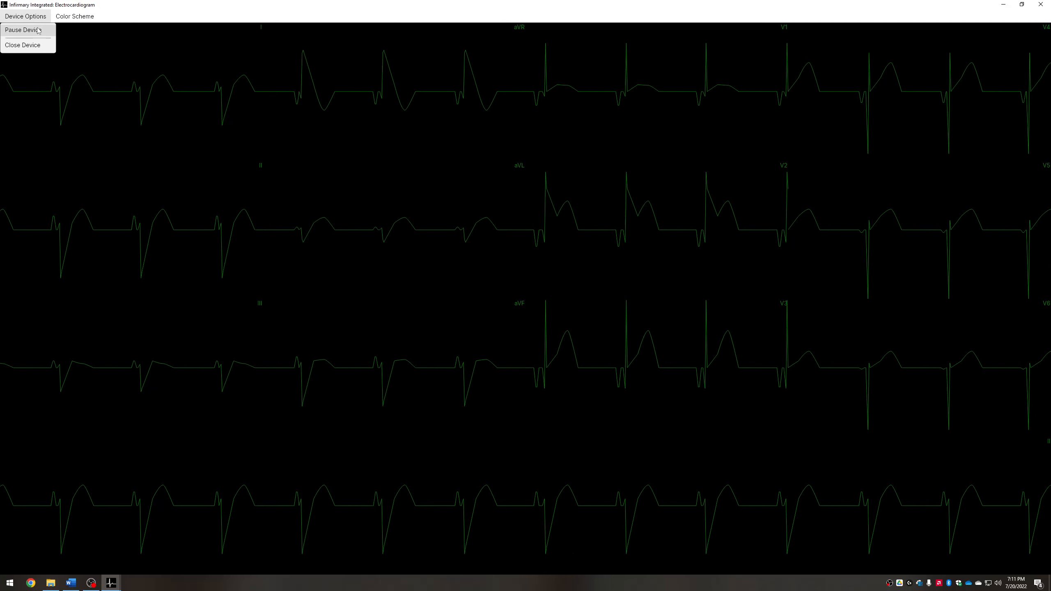
{"action": "left_click", "coordinate": [36, 30]}
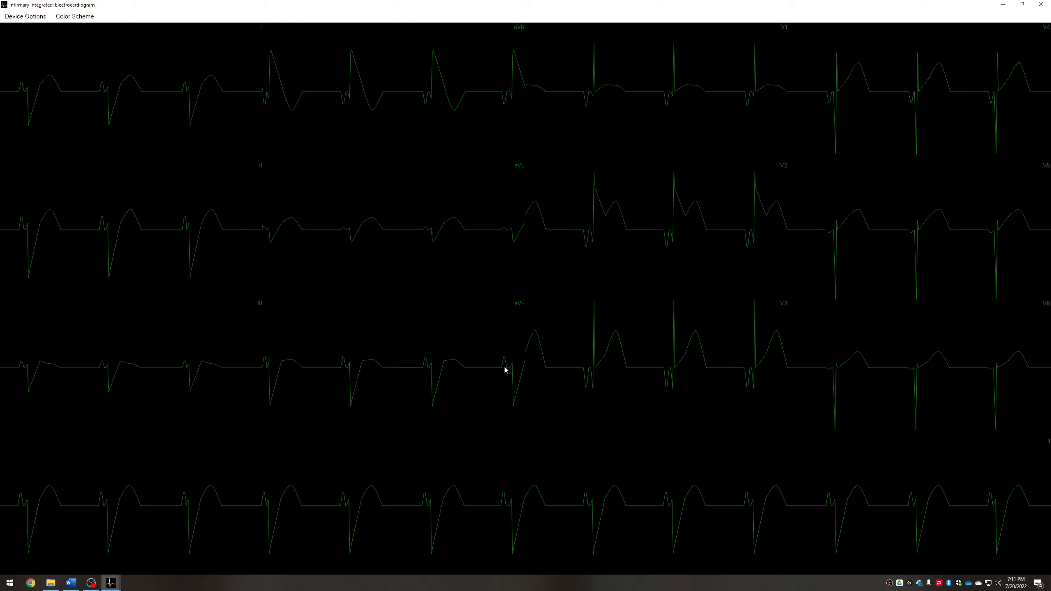
Turn the 12-lead ECG grid on and back off again, twice
{"action": "left_click", "coordinate": [74, 16]}
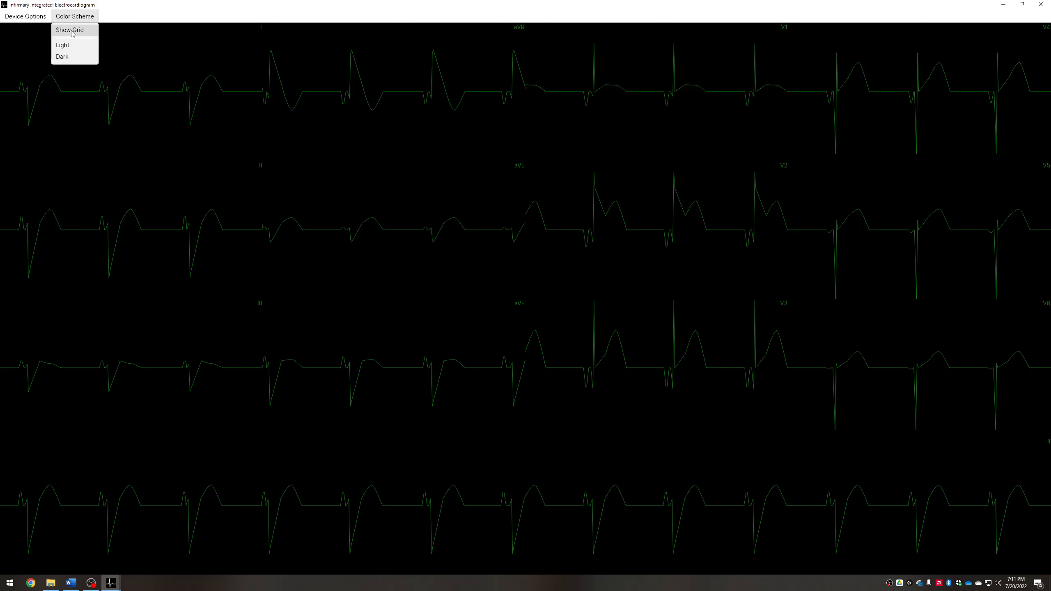
{"action": "left_click", "coordinate": [72, 32]}
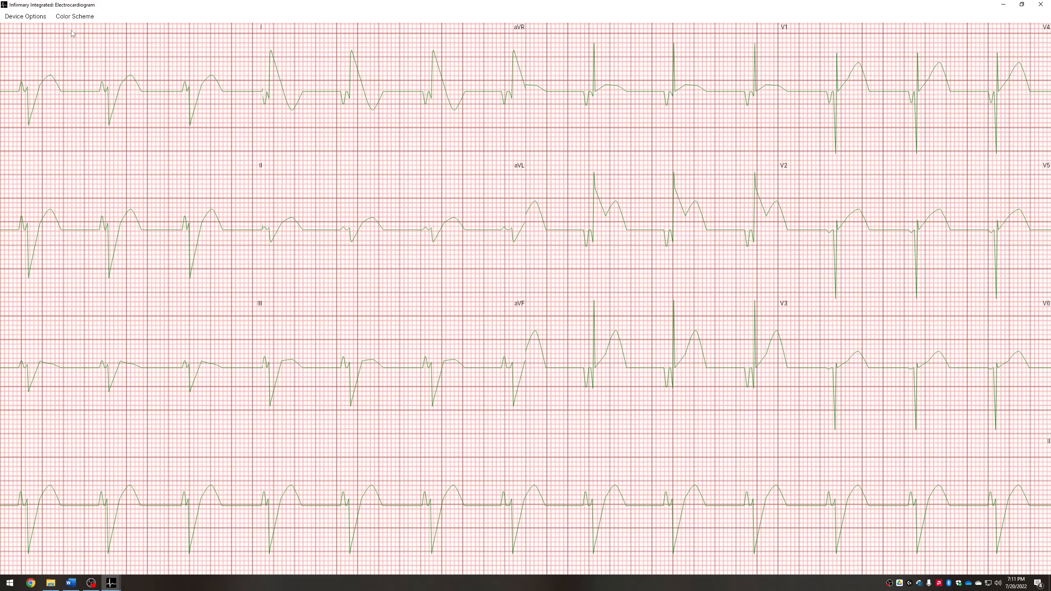
{"action": "left_click", "coordinate": [73, 20]}
{"action": "left_click", "coordinate": [63, 56]}
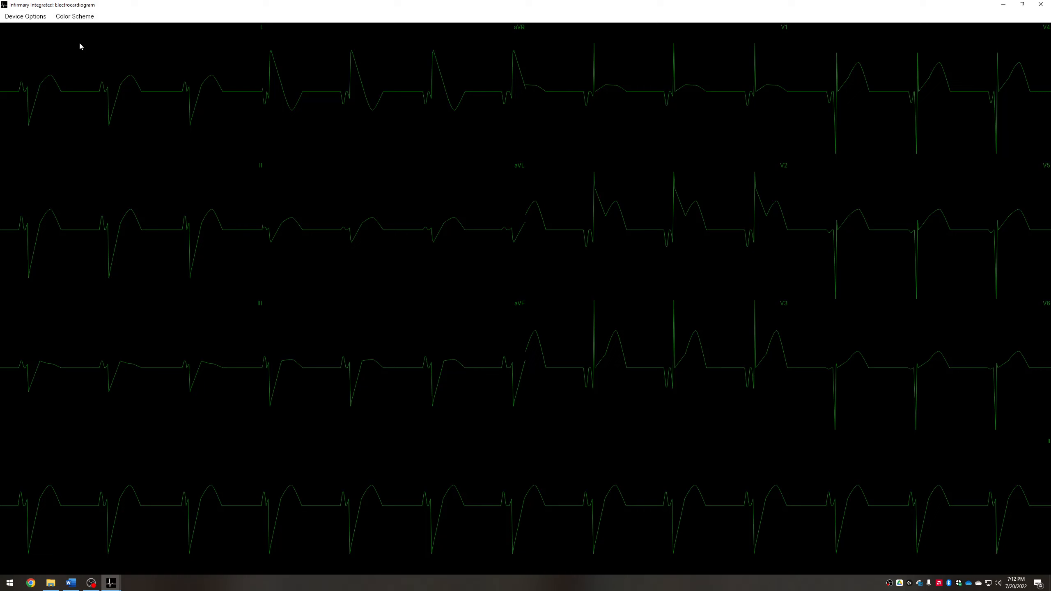
{"action": "left_click", "coordinate": [74, 16]}
{"action": "left_click", "coordinate": [77, 33]}
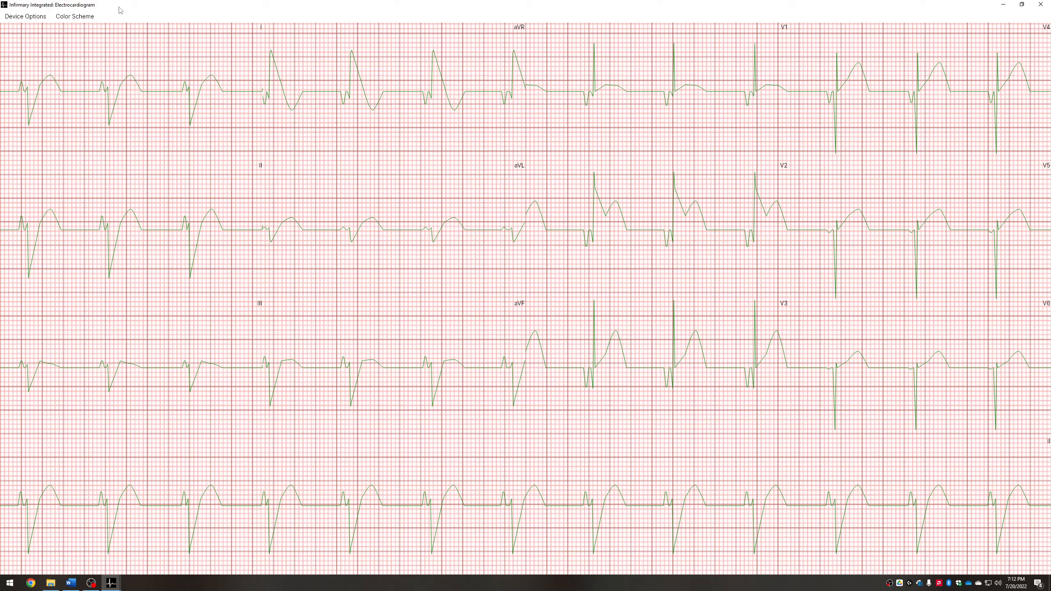
{"action": "left_click", "coordinate": [76, 18]}
{"action": "left_click", "coordinate": [75, 18]}
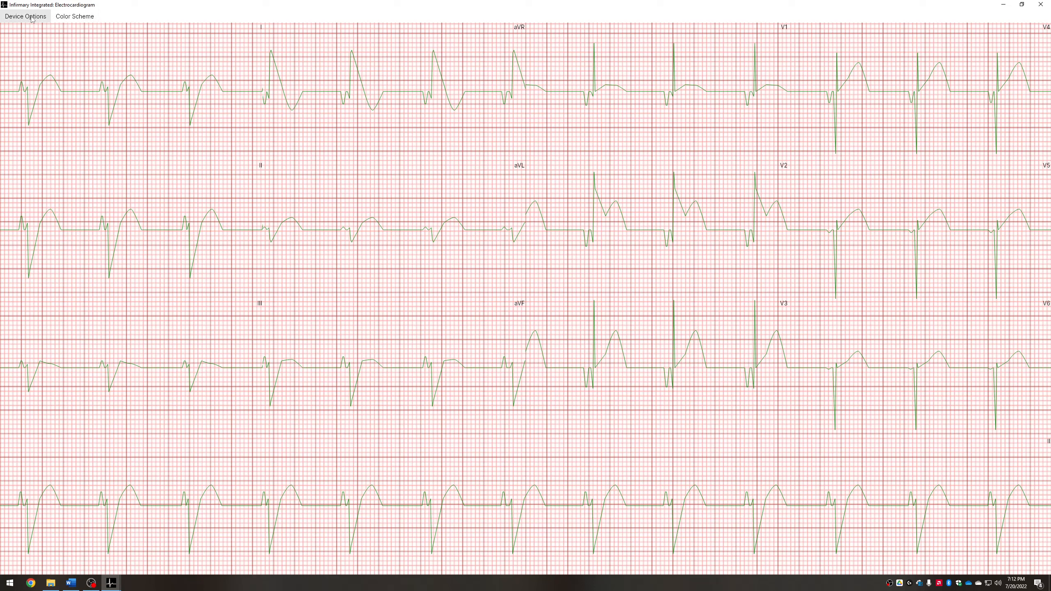
{"action": "left_click", "coordinate": [71, 17]}
{"action": "left_click", "coordinate": [71, 56]}
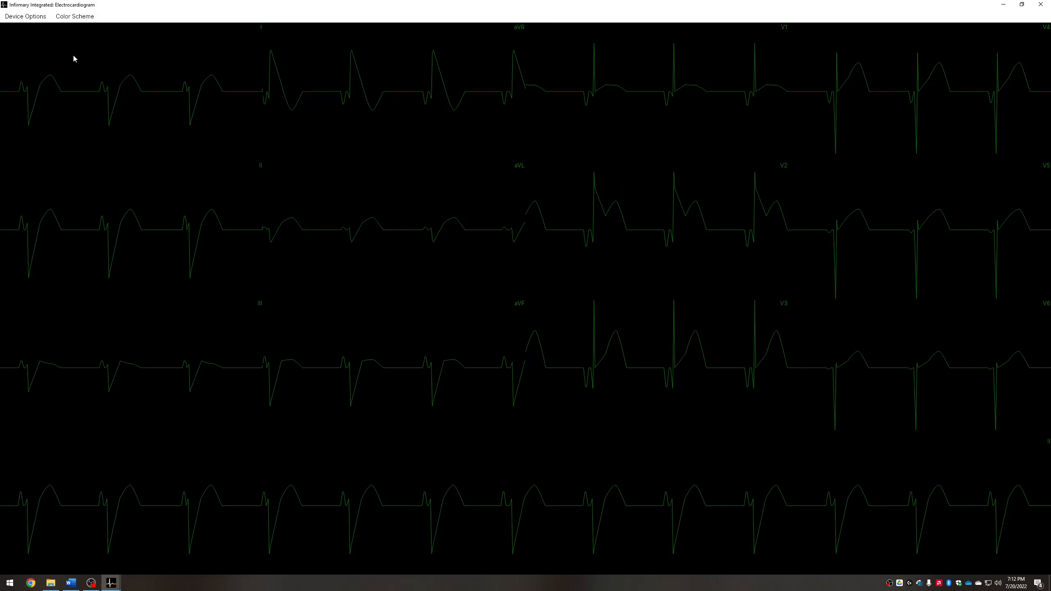
Switch the 12-lead ECG to the Light colour scheme and toggle the device pause
{"action": "left_click", "coordinate": [87, 17]}
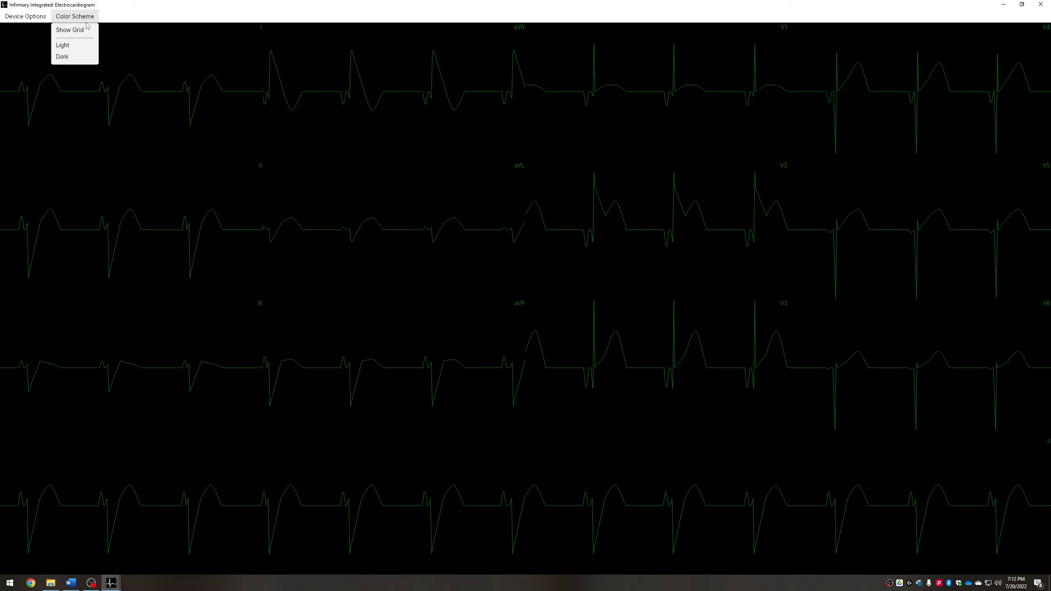
{"action": "left_click", "coordinate": [80, 49]}
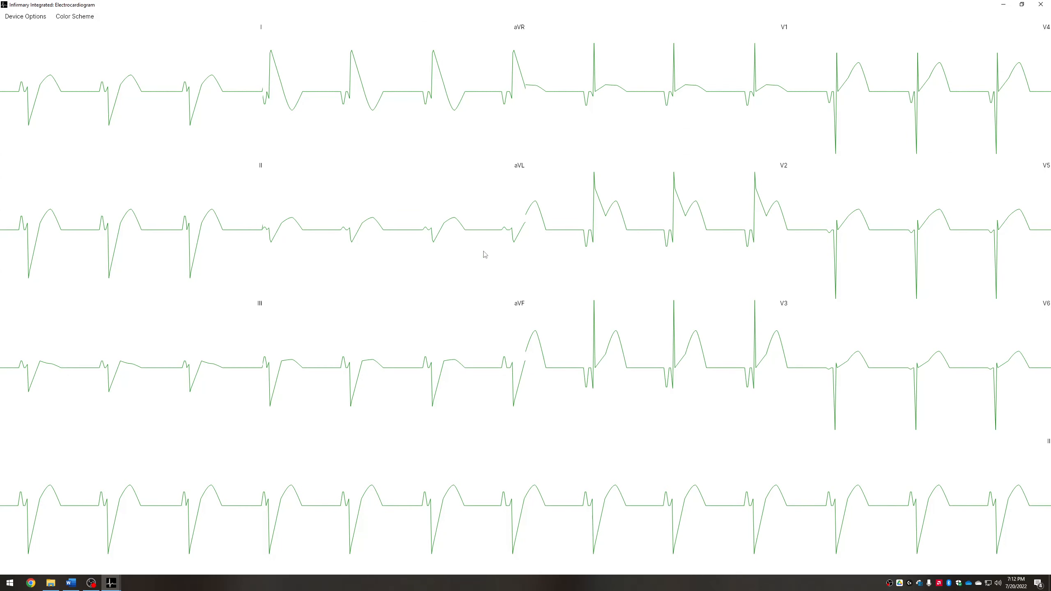
{"action": "left_click", "coordinate": [30, 19]}
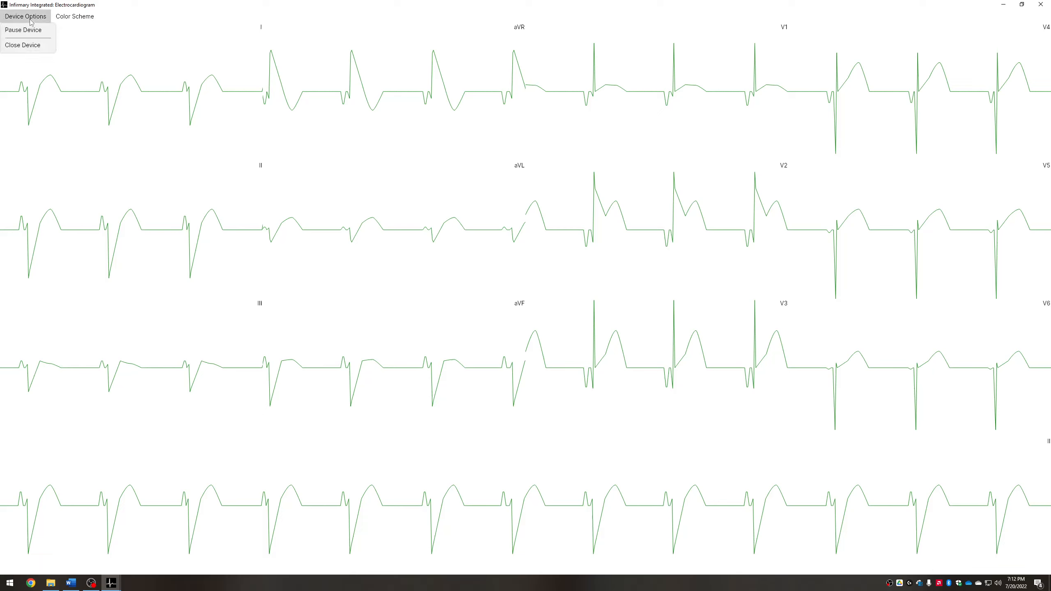
{"action": "left_click", "coordinate": [23, 30]}
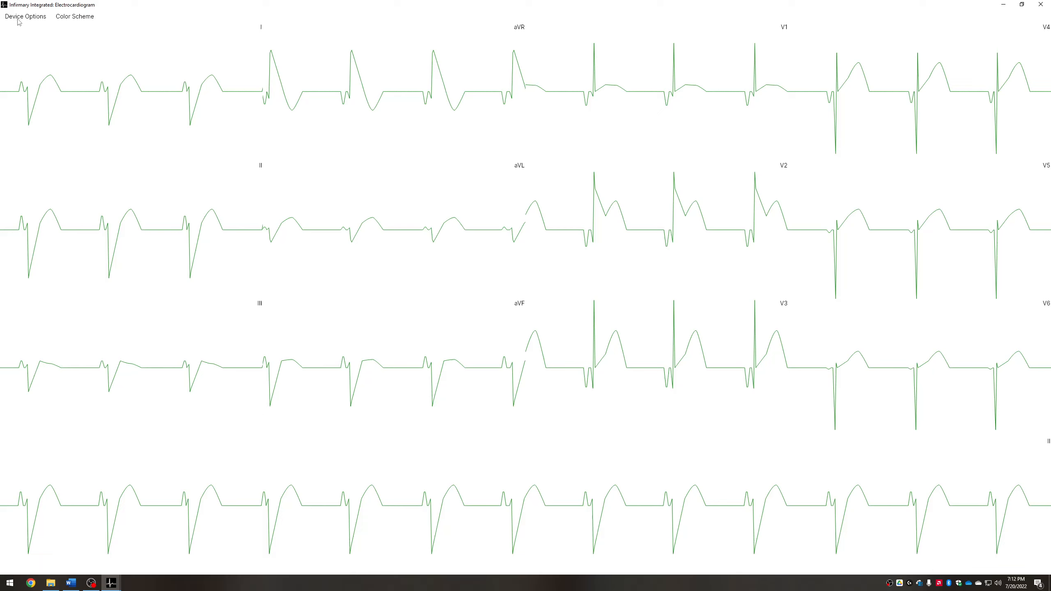